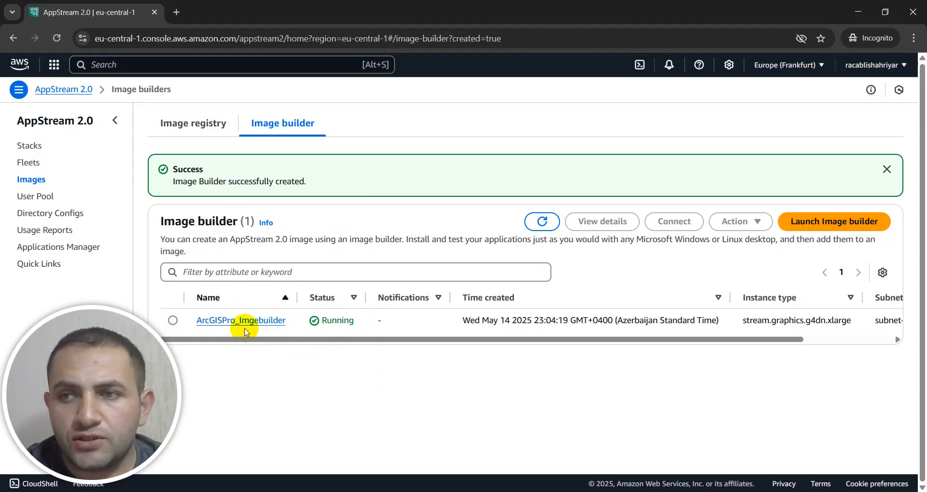
Step: Connect to the ArcGISPro_Imgebuilder image builder and sign in as the local Administrator user
left_click(172, 321)
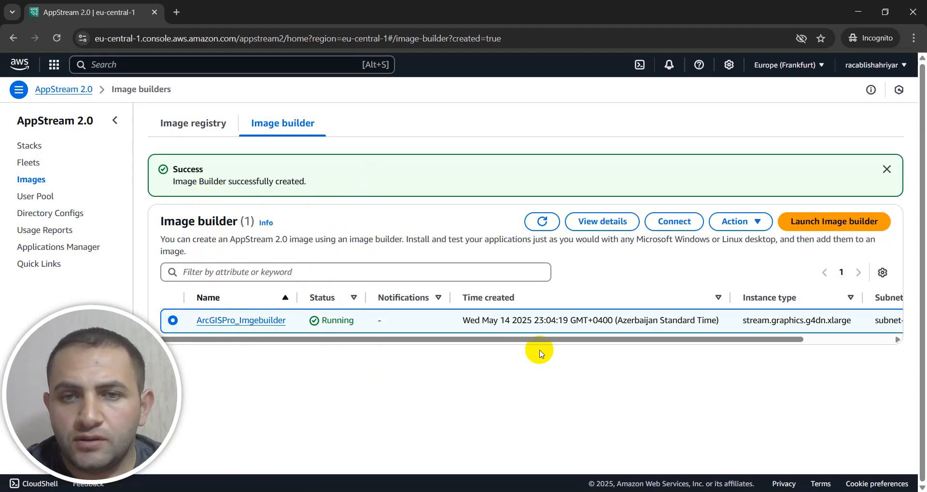
left_click(674, 223)
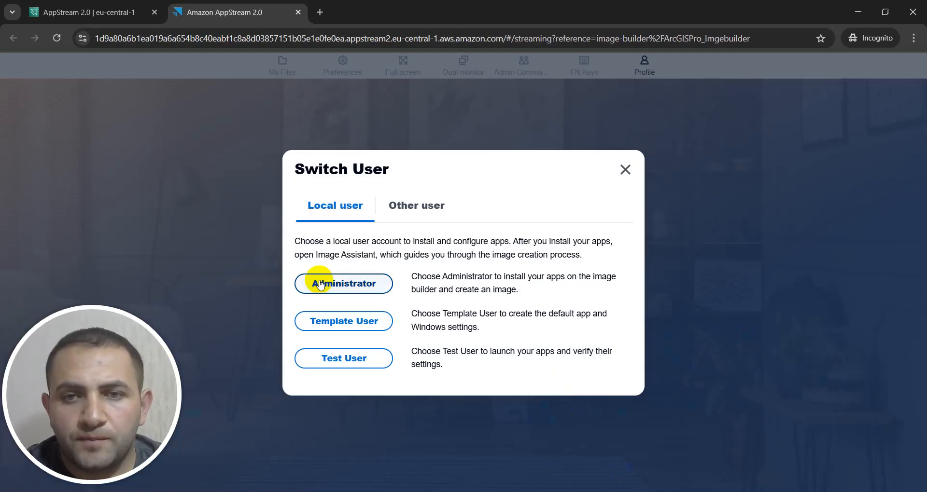
left_click(349, 285)
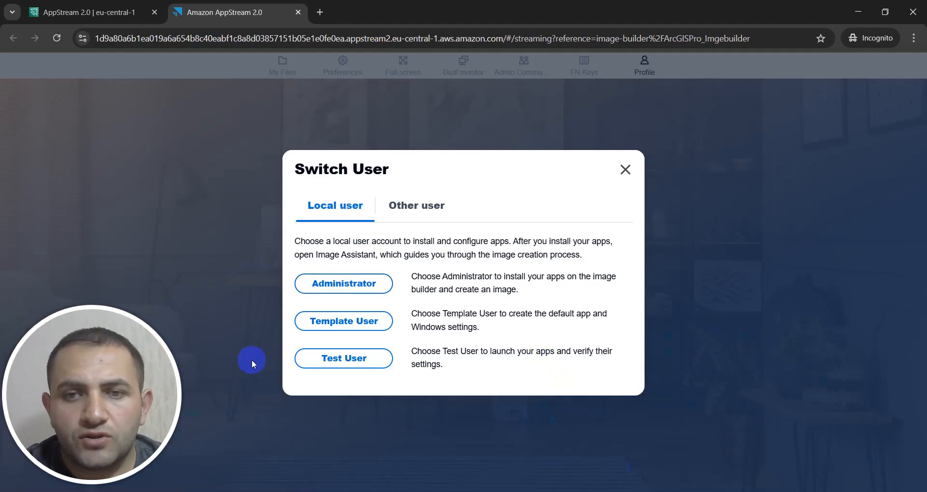
left_click(328, 288)
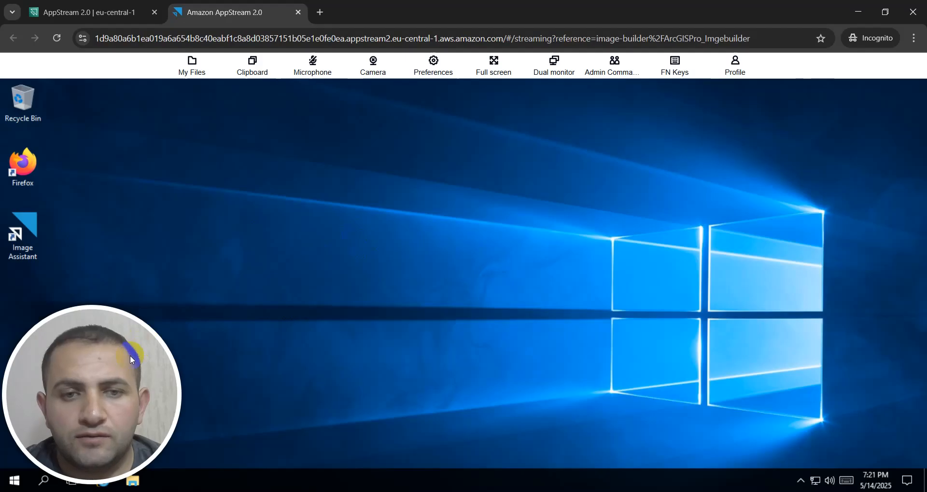
left_click_drag(130, 357, 890, 139)
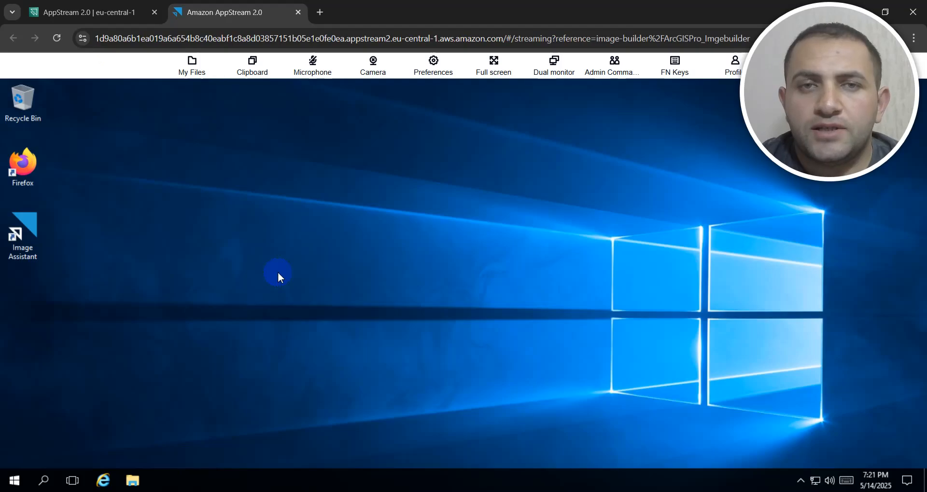
Step: Open the Temporary Files folder in the streaming session's My Files storage, allowing clipboard access for the site
left_click(191, 65)
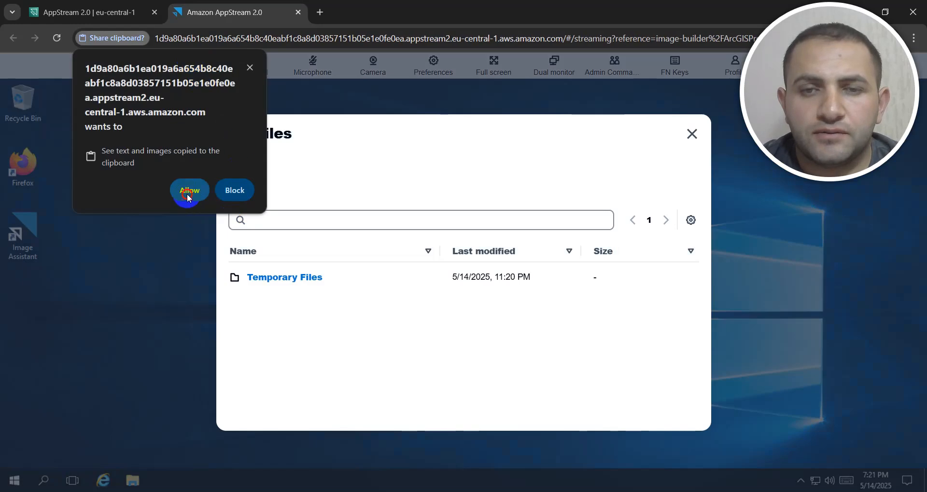
left_click(188, 191)
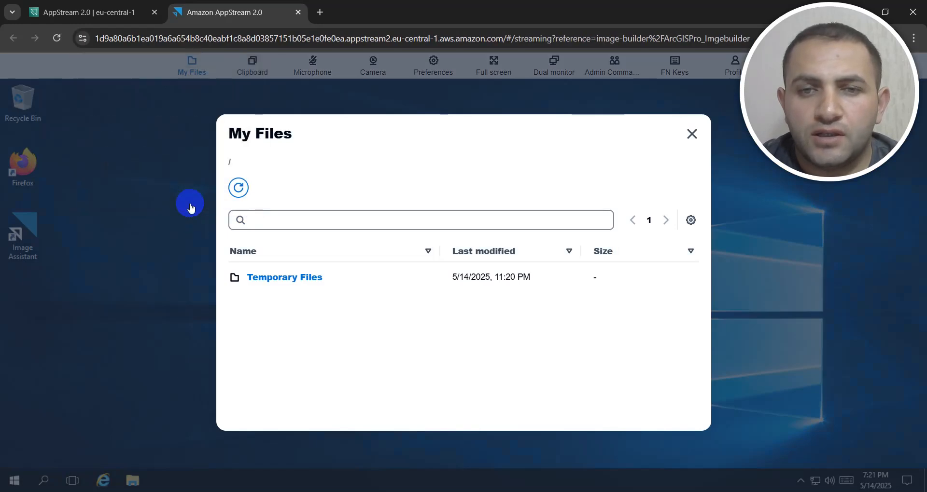
left_click(285, 276)
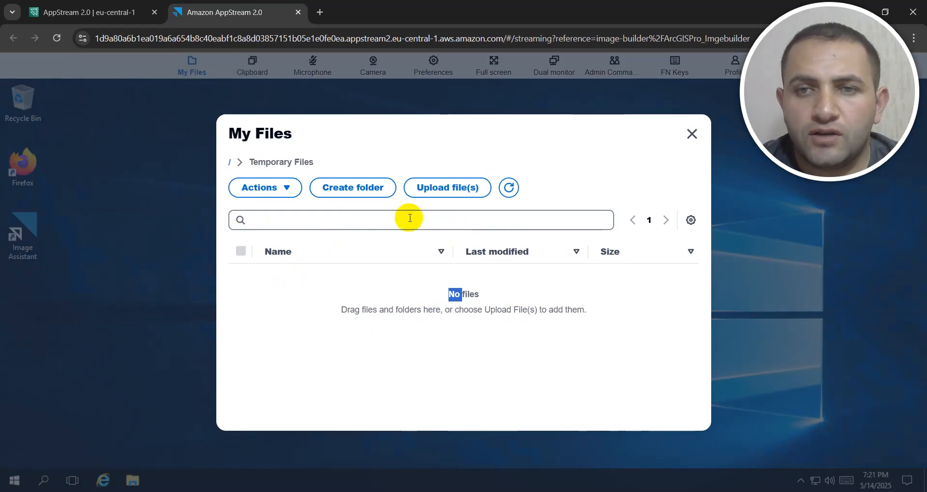
Step: Upload ArcGISPro_35_195271.exe, dotnet-sdk-8.0.409-win-x64.exe and MicrosoftEdgeWebview2Setup.exe from the Pro Install folder in Downloads, and close My Files
left_click(439, 193)
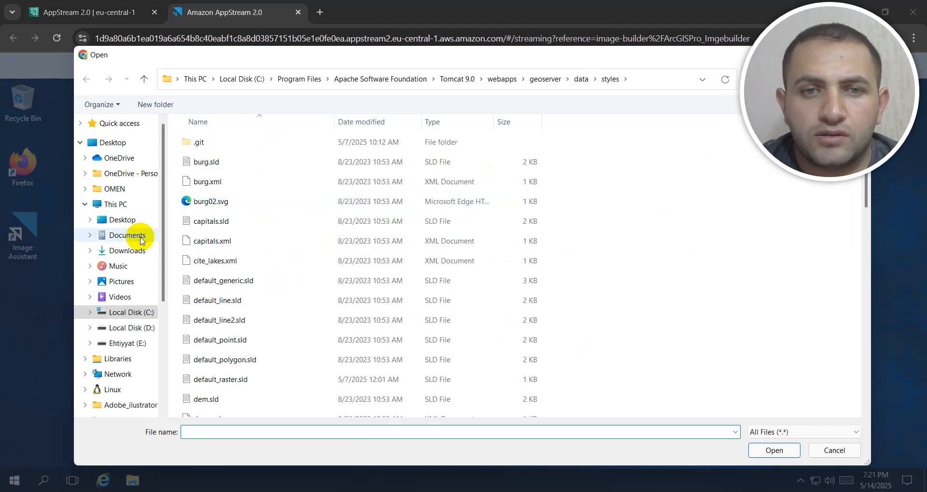
left_click(129, 251)
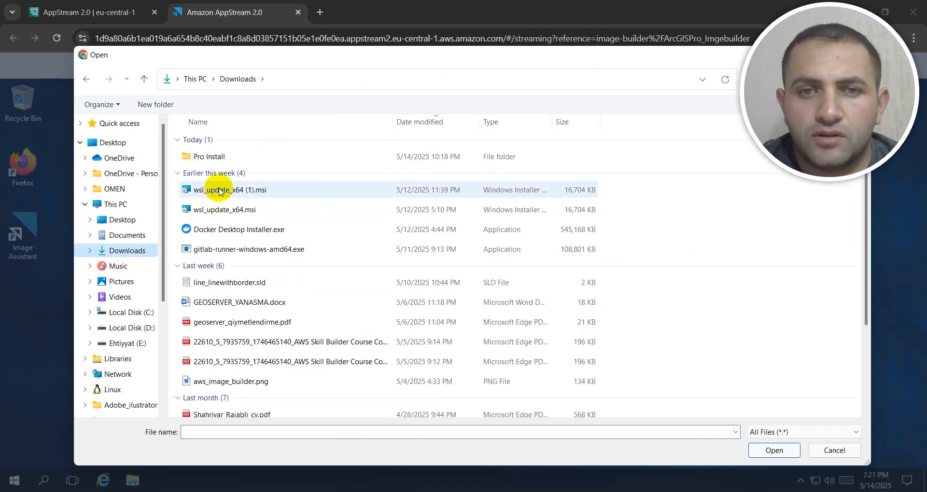
double_click(203, 159)
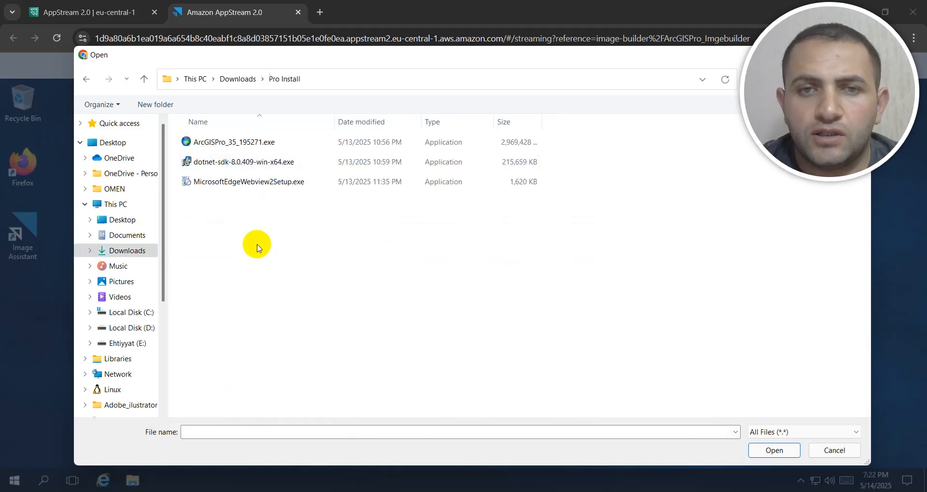
left_click_drag(257, 245, 193, 148)
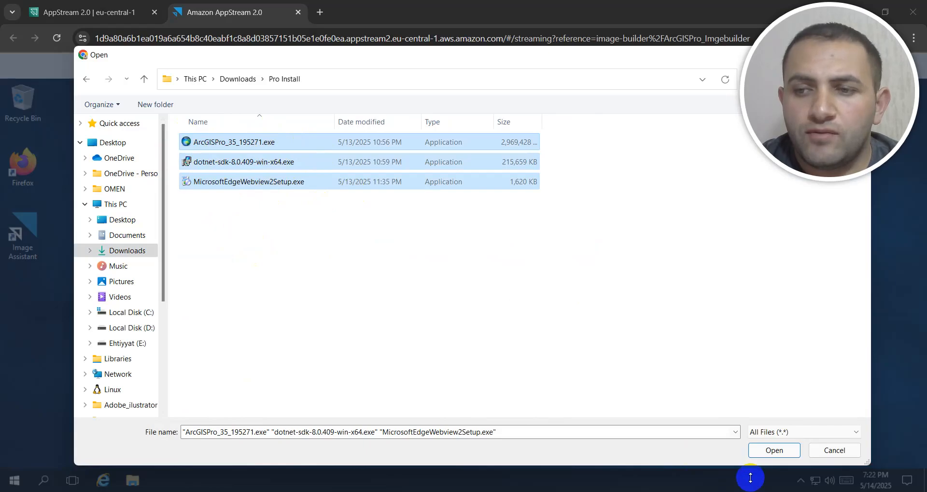
left_click(772, 451)
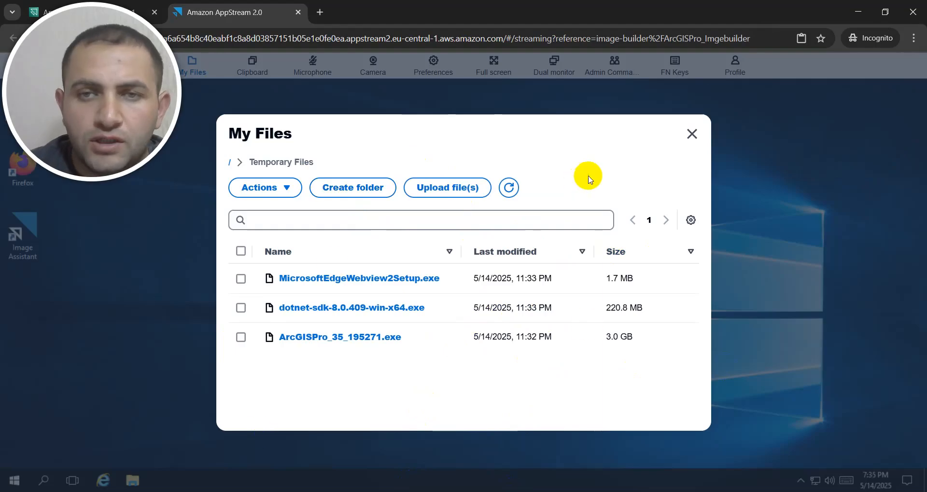
left_click(692, 136)
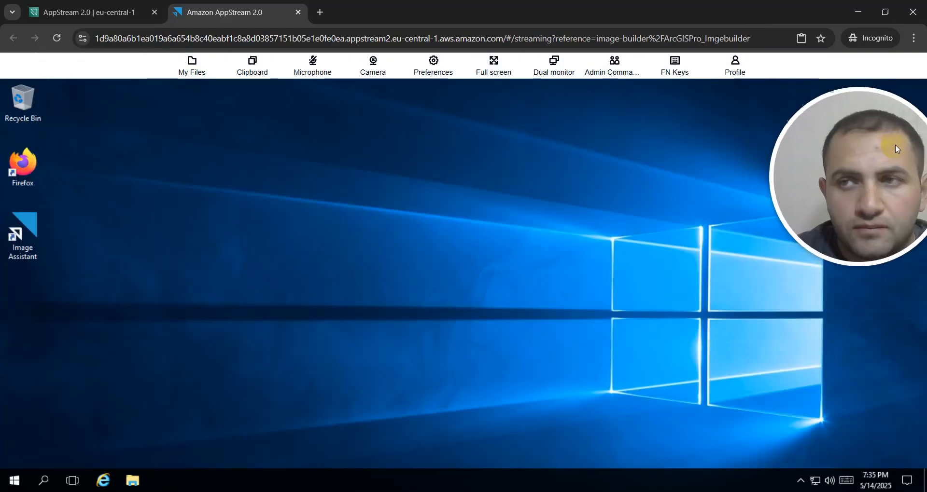
Step: Open the Temporary Files folder under This PC in the remote desktop's File Explorer
left_click(133, 481)
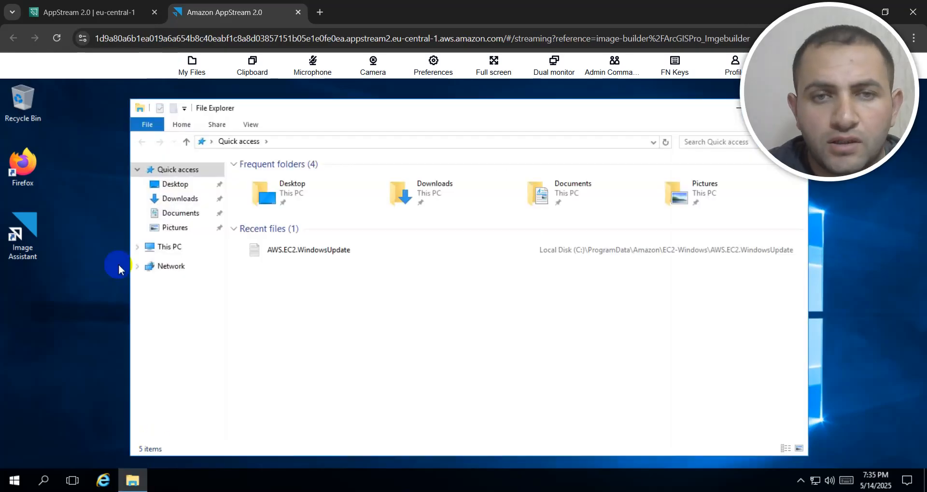
left_click(168, 245)
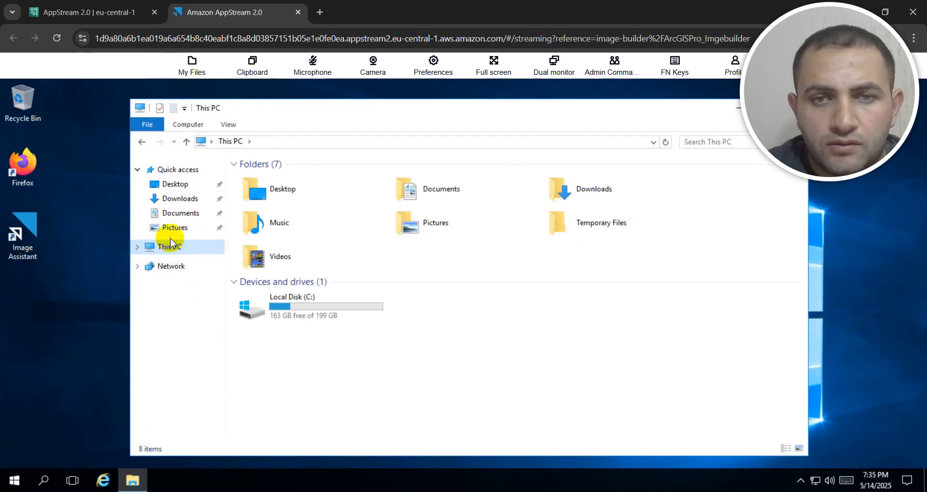
double_click(572, 224)
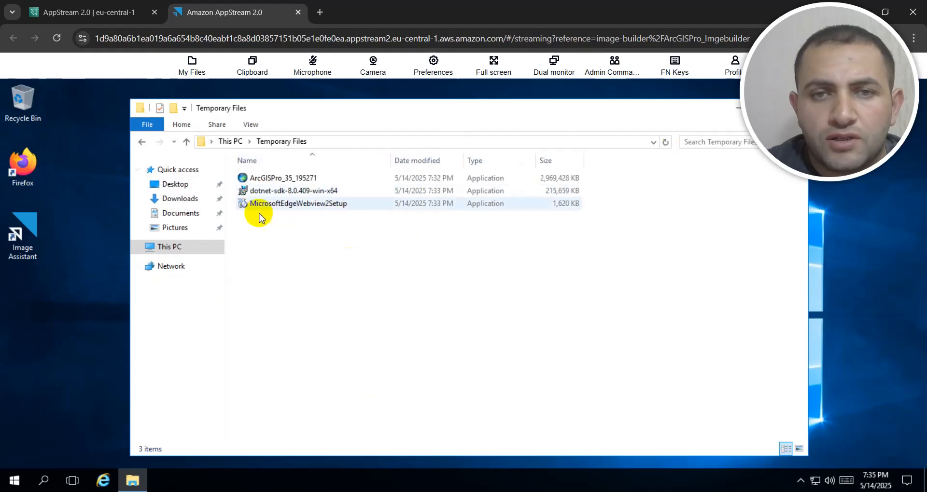
Step: Run dotnet-sdk-8.0.409-win-x64 as administrator, install the .NET SDK and close the installer
right_click(294, 193)
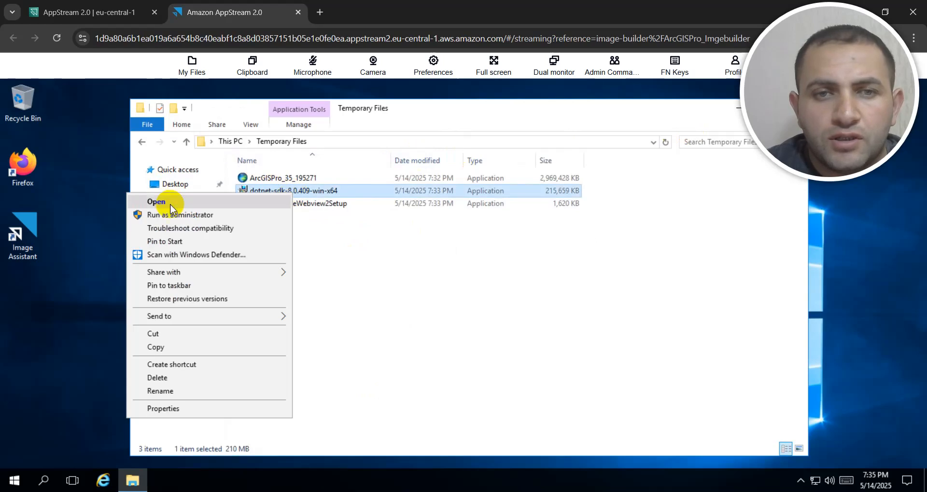
left_click(162, 214)
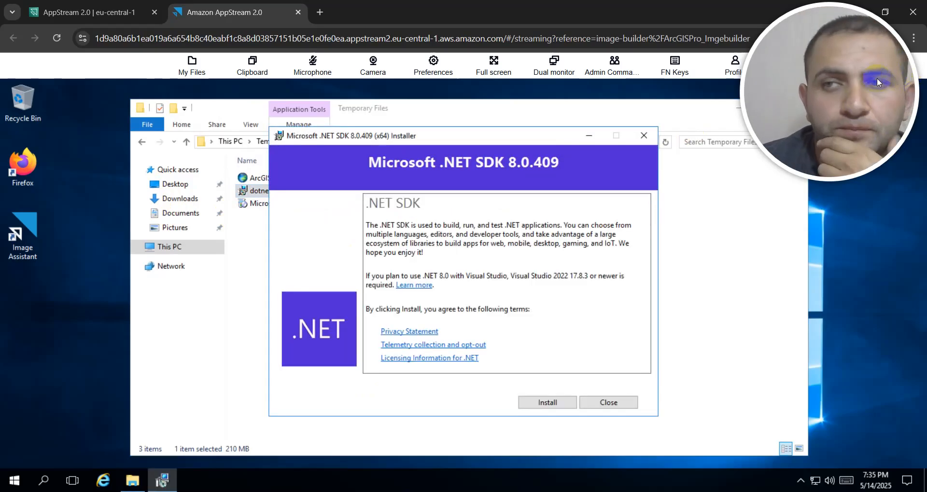
left_click_drag(876, 77, 134, 77)
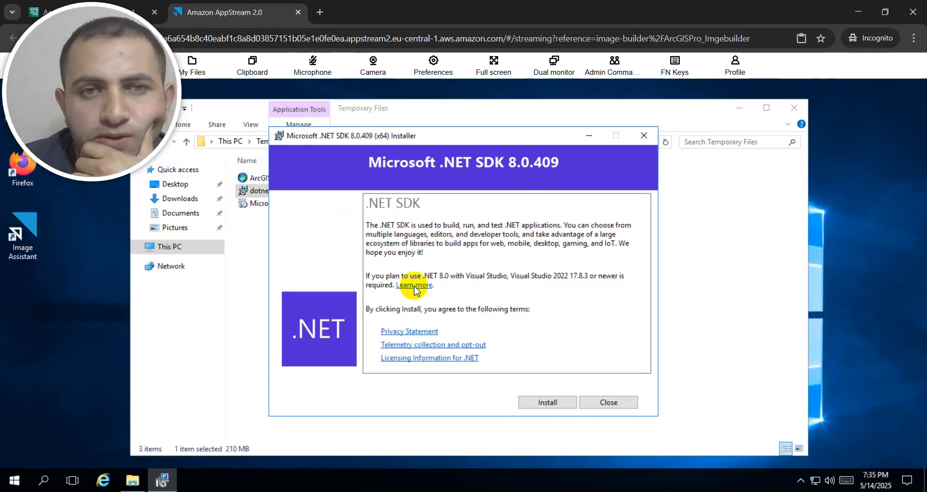
left_click(539, 403)
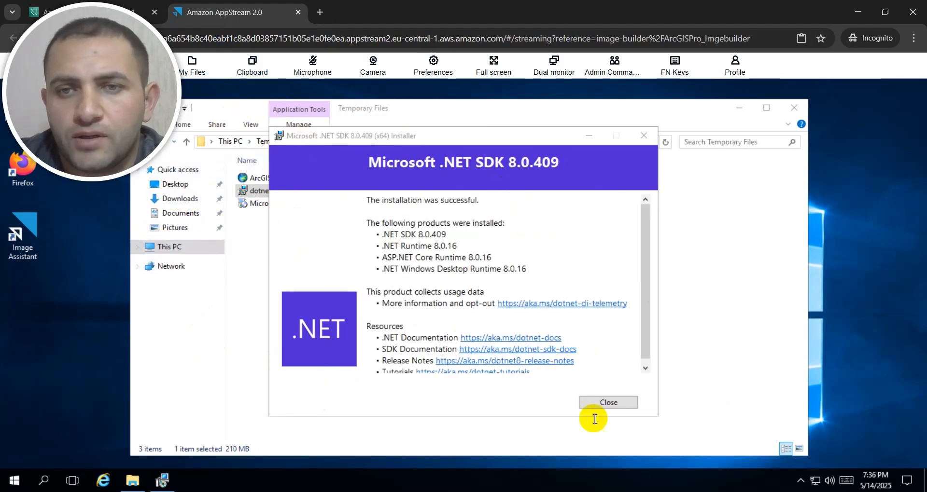
left_click(611, 402)
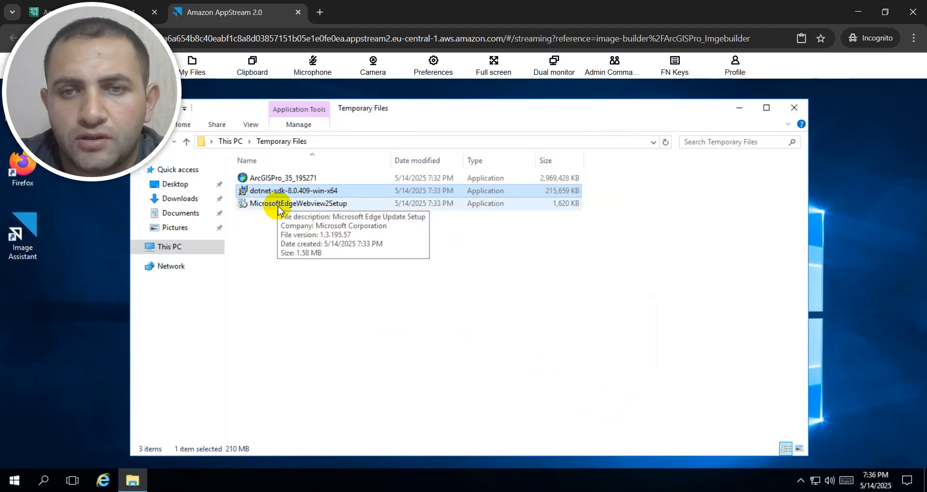
Step: Run MicrosoftEdgeWebview2Setup as administrator to install the WebView2 runtime
left_click(278, 204)
right_click(279, 203)
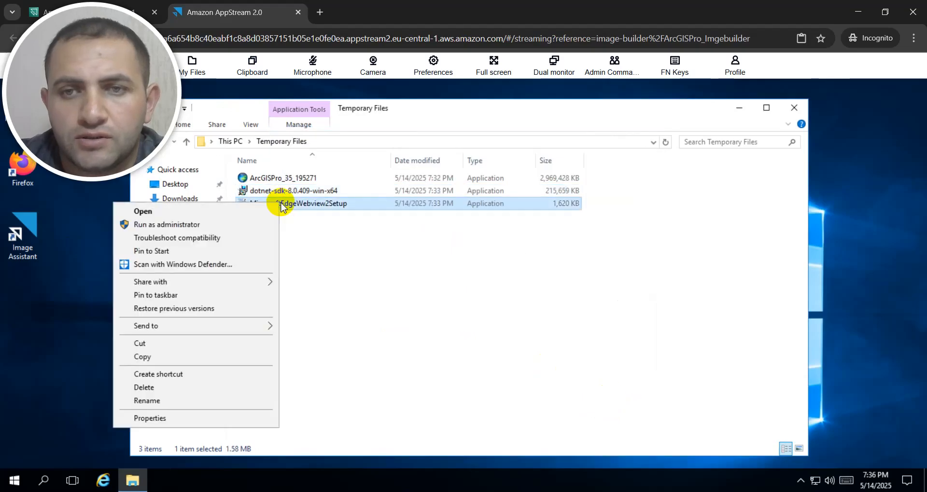
left_click(164, 225)
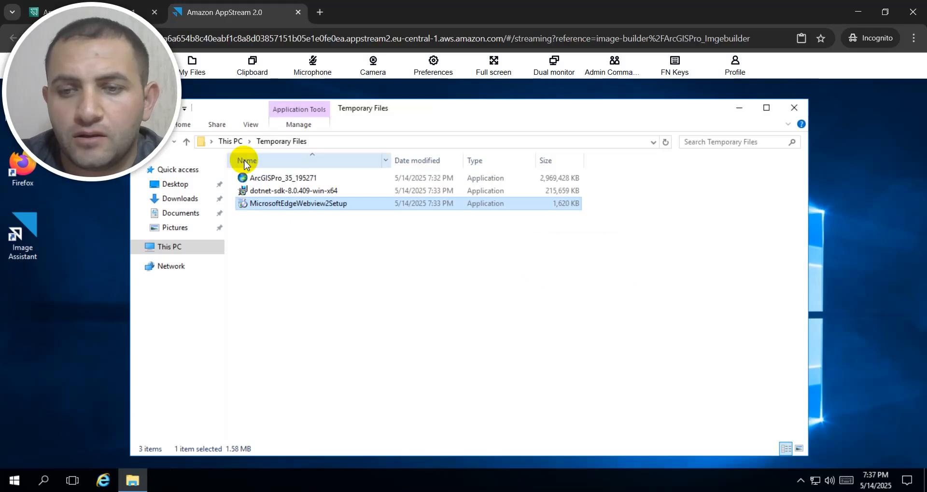
Step: Run ArcGISPro_35_195271 as administrator to start ArcGIS Pro Setup and accept the master agreement
left_click(274, 180)
right_click(272, 178)
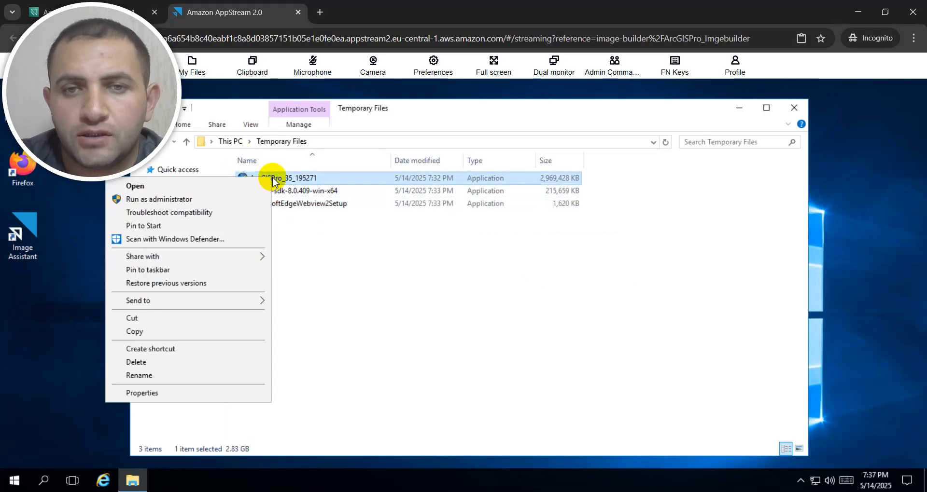
left_click(161, 203)
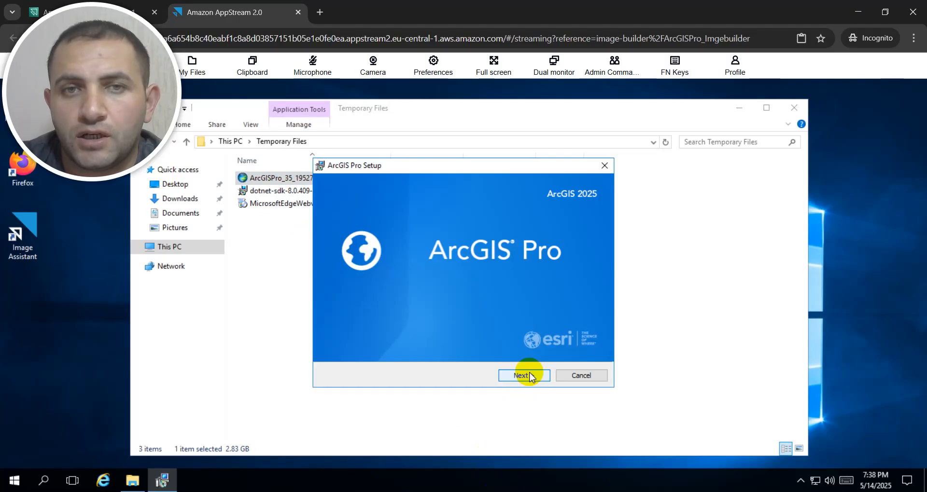
left_click(529, 376)
left_click(529, 375)
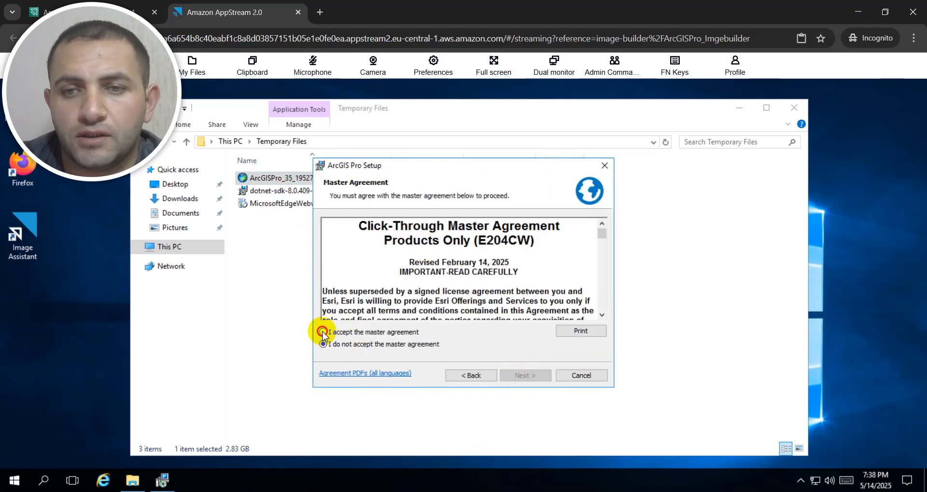
left_click(323, 332)
left_click(526, 375)
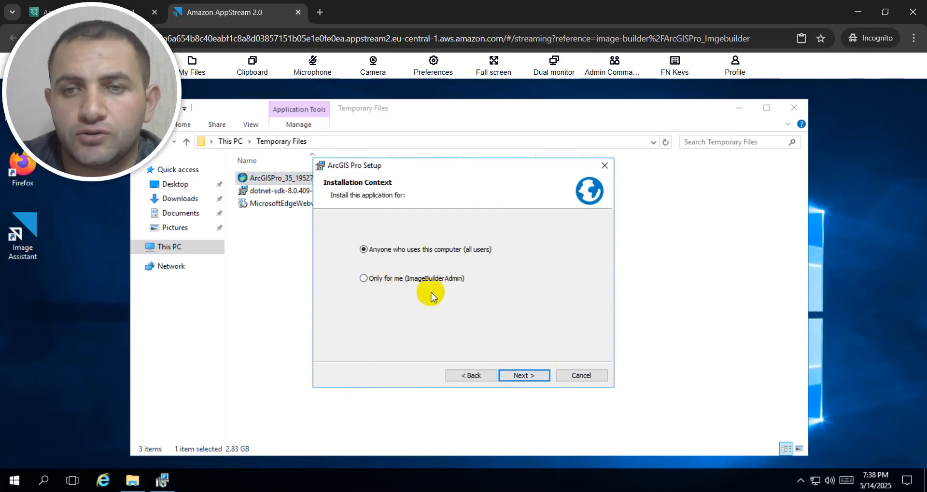
Step: Install ArcGIS Pro for all users with the default options, finish with Run ArcGIS Pro now enabled, and close File Explorer
left_click(531, 377)
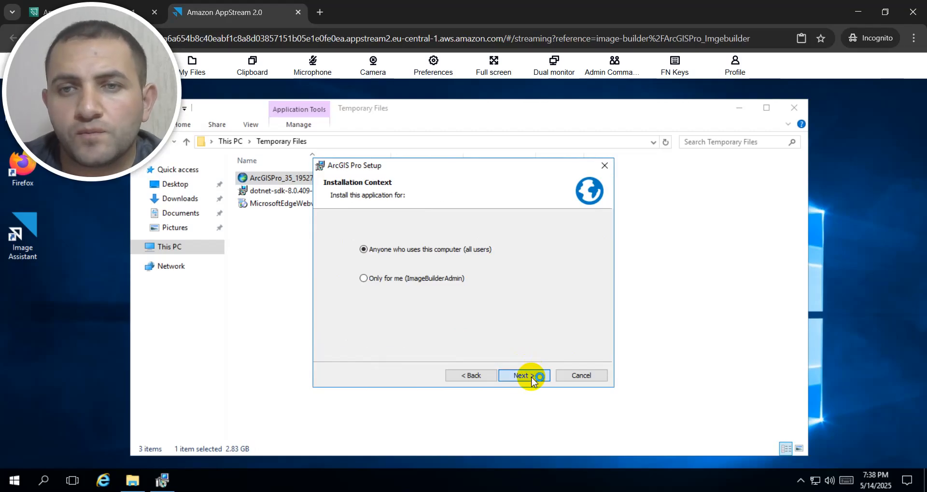
left_click(531, 378)
left_click(521, 379)
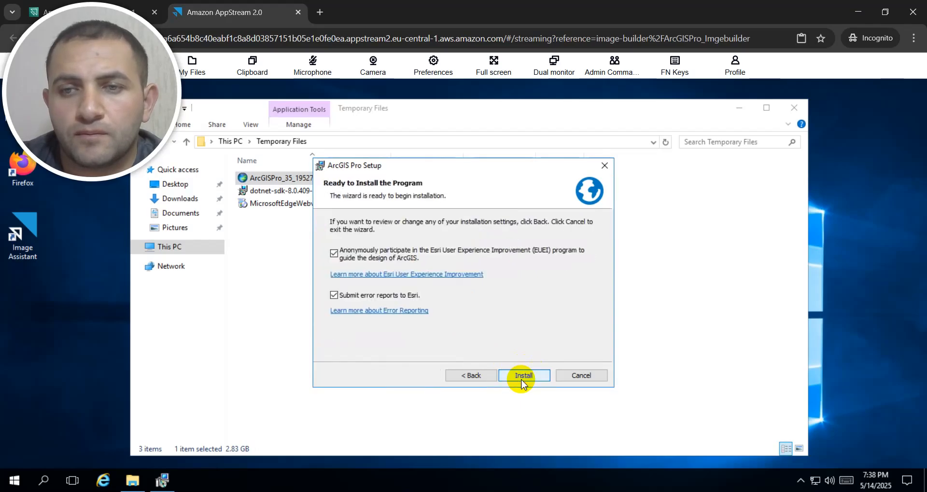
left_click(522, 379)
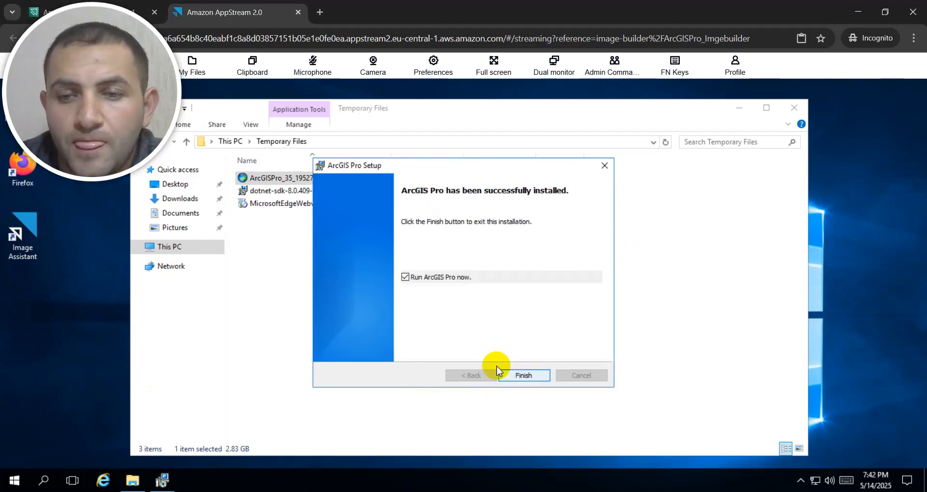
left_click(514, 379)
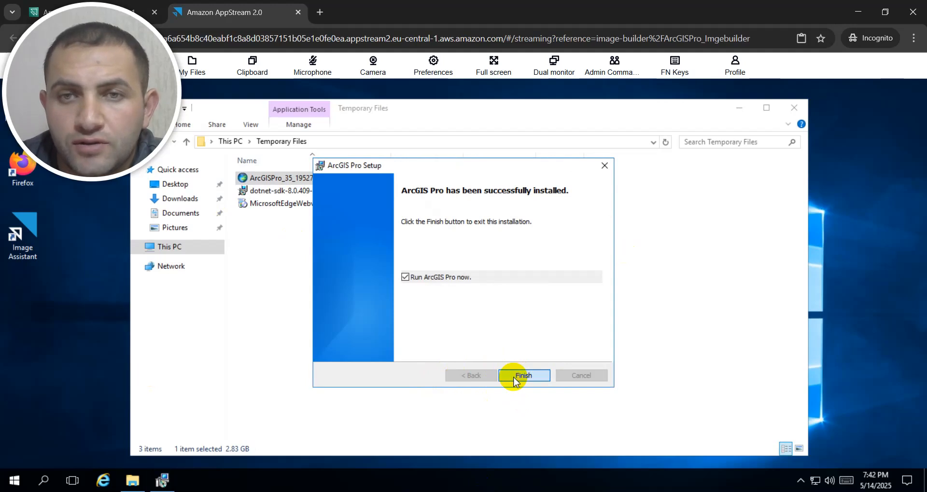
left_click(795, 105)
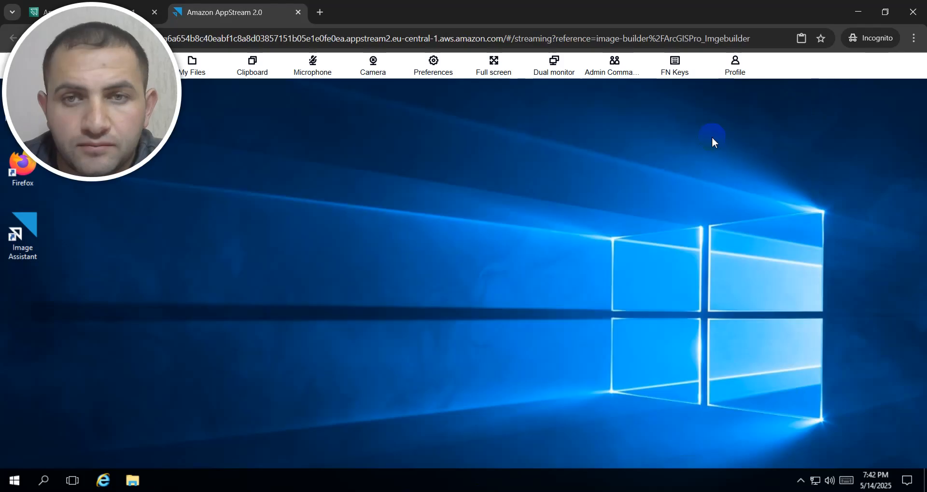
Step: Launch the newly installed ArcGIS Pro in the image builder session to check that it starts
left_click(14, 479)
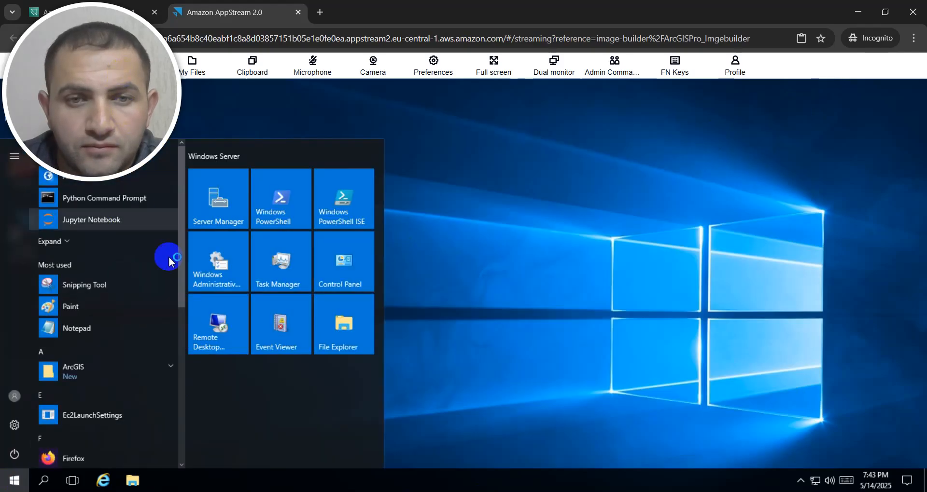
left_click(170, 374)
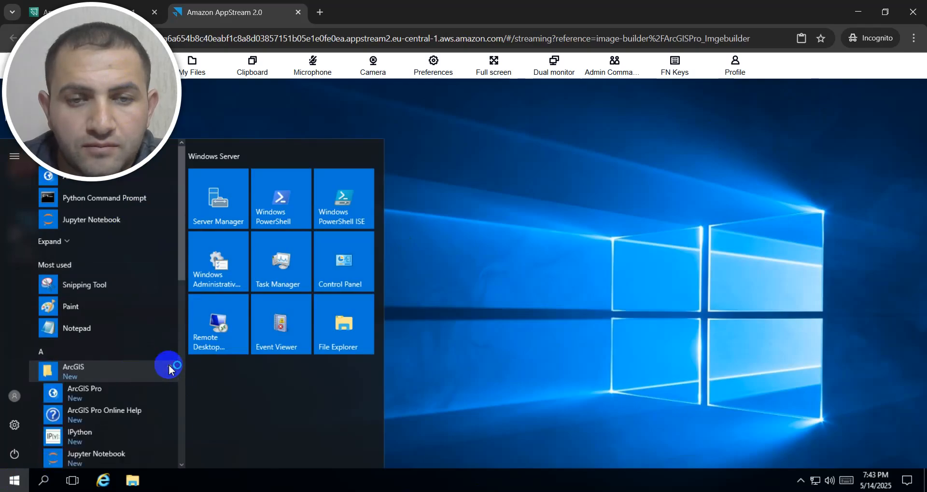
left_click(98, 395)
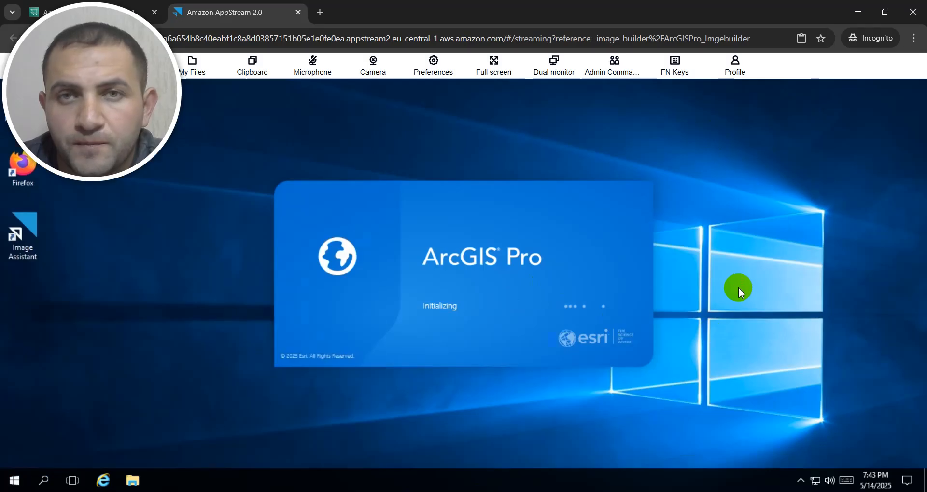
left_click_drag(48, 64, 784, 66)
Step: Switch to the AppStream 2.0 console and look through the available images in the image registry
left_click(42, 10)
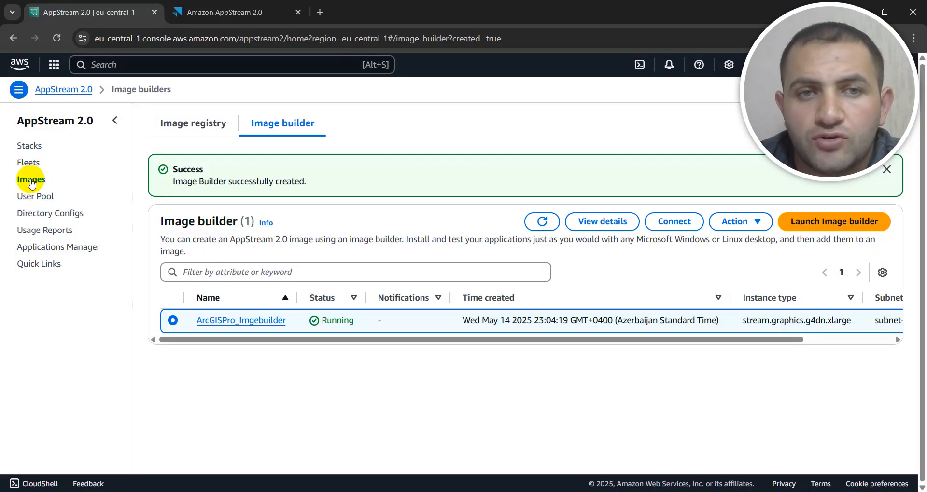
left_click(172, 124)
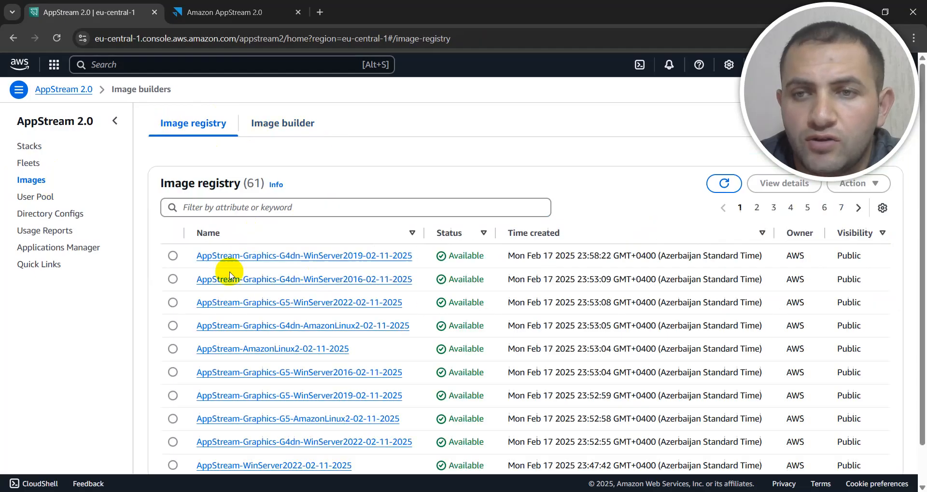
scroll(322, 343, "down", 1)
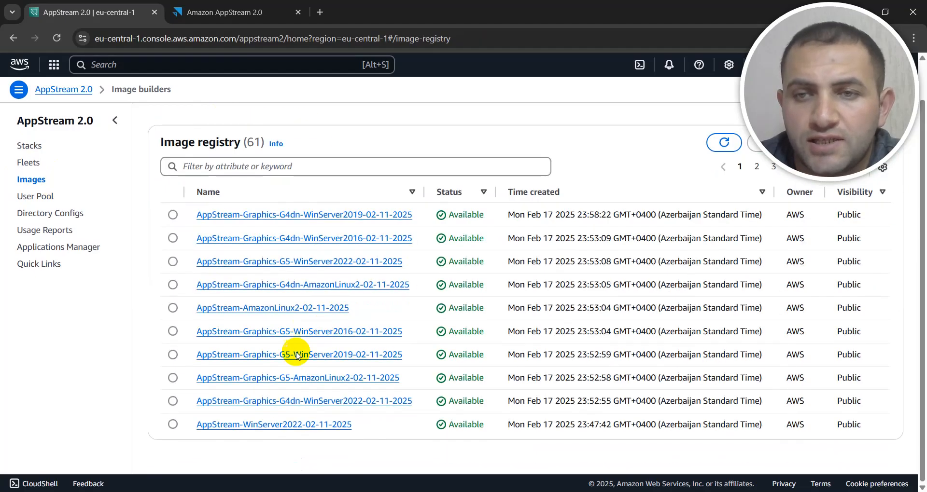
scroll(268, 396, "up", 1)
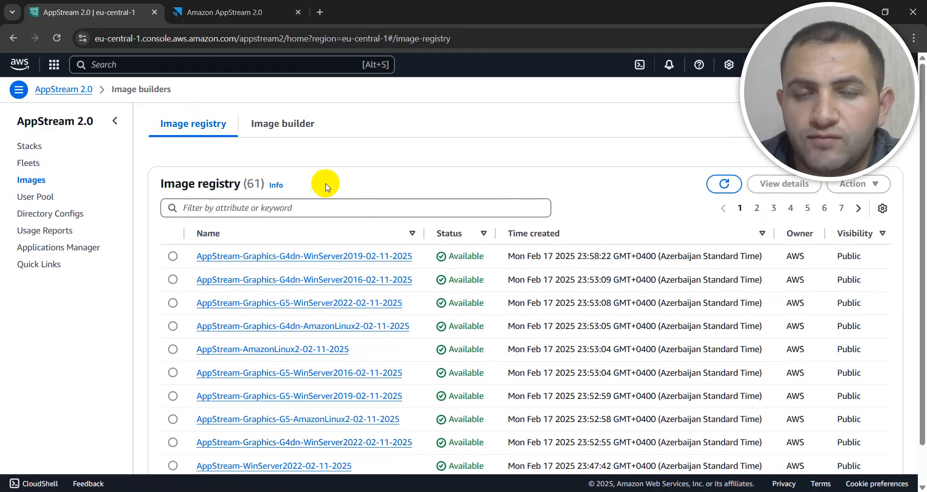
Step: Return to the streaming session, close the ArcGIS Sign In window and open Image Assistant
left_click(196, 5)
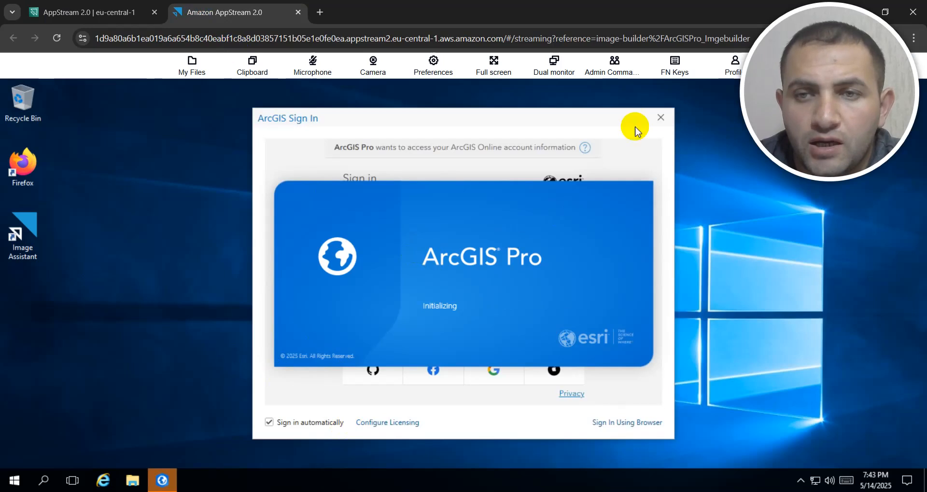
left_click(663, 118)
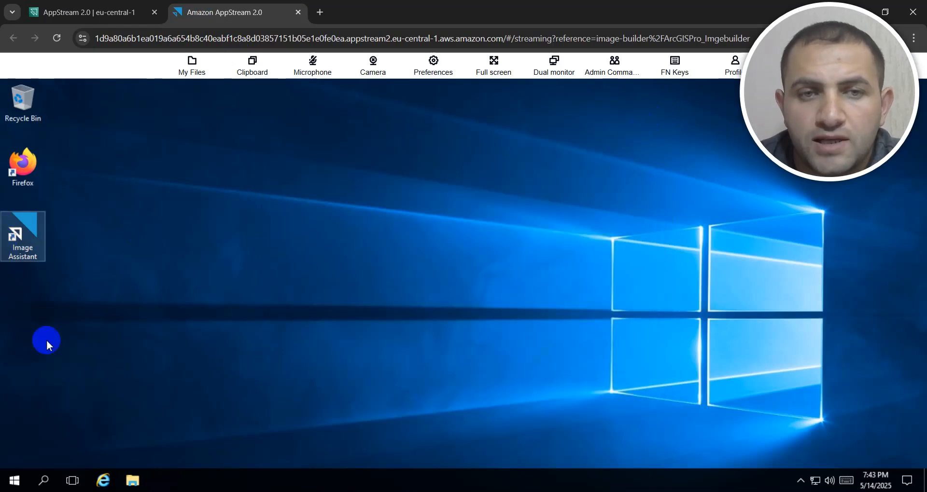
double_click(22, 221)
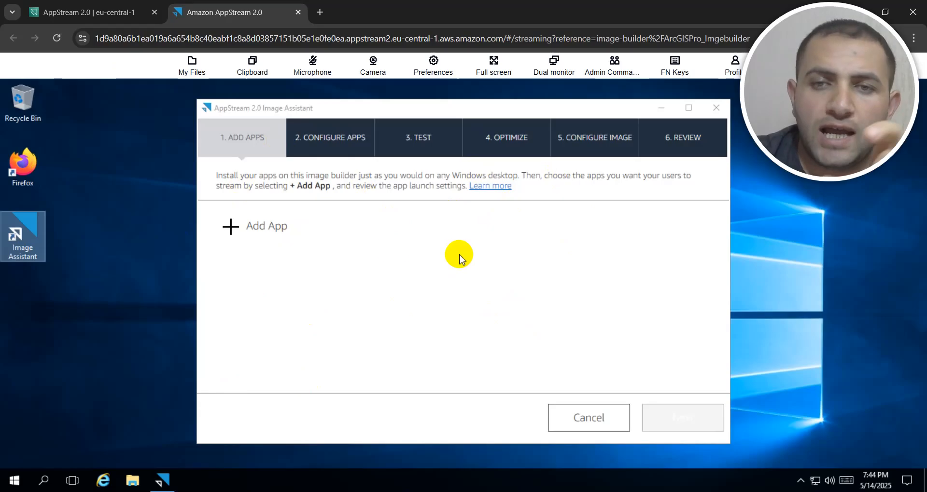
Step: Add ArcGISPro from C:\Program Files\ArcGIS\Pro\bin to the image's apps and save its default launch settings
left_click(258, 234)
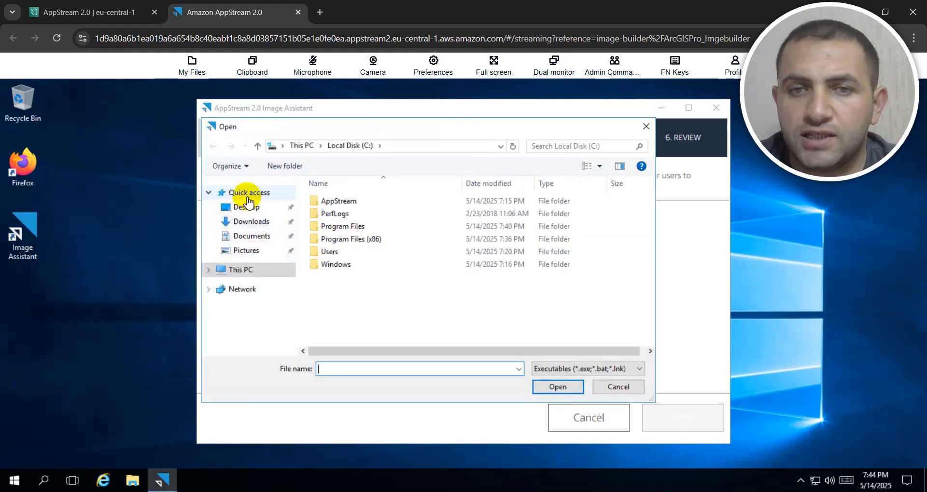
left_click(258, 271)
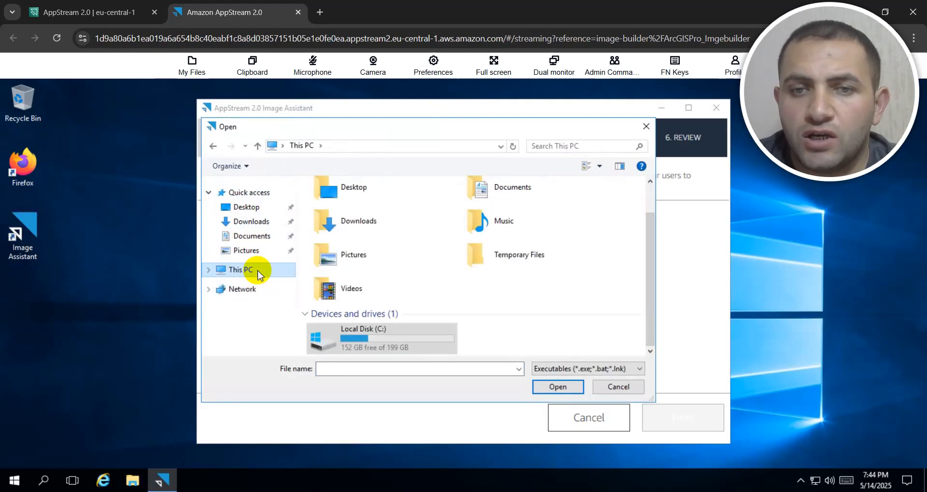
double_click(333, 333)
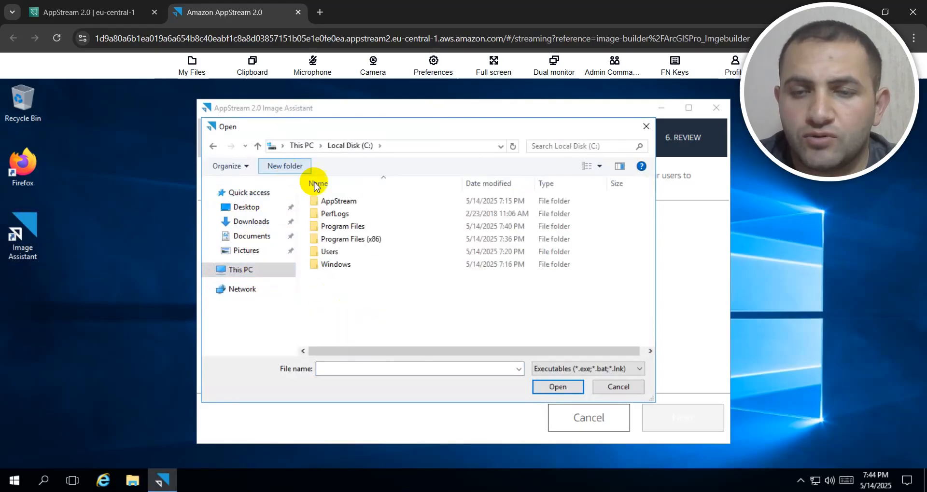
double_click(344, 227)
left_click(339, 213)
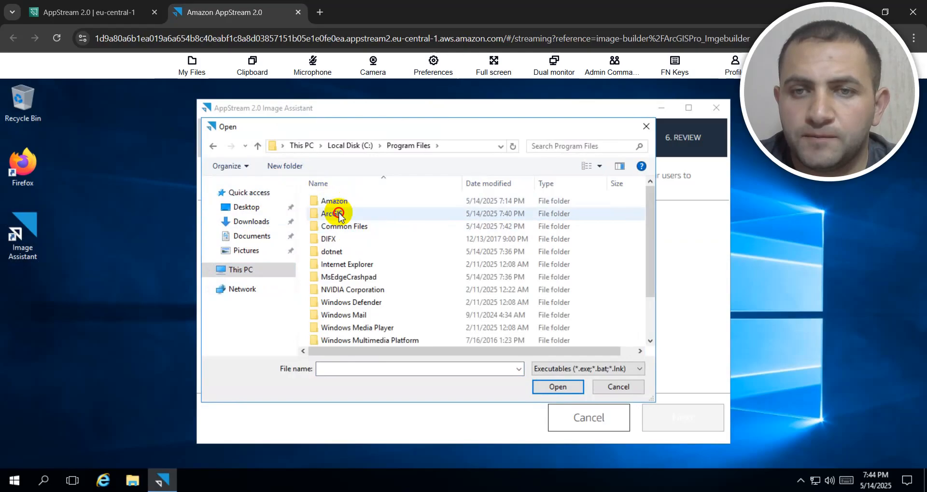
double_click(339, 214)
double_click(326, 200)
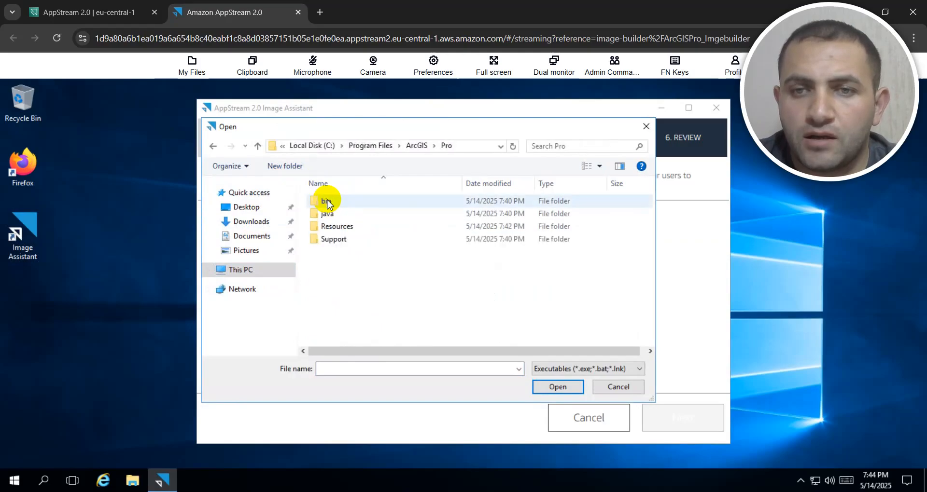
double_click(333, 201)
scroll(346, 263, "down", 4)
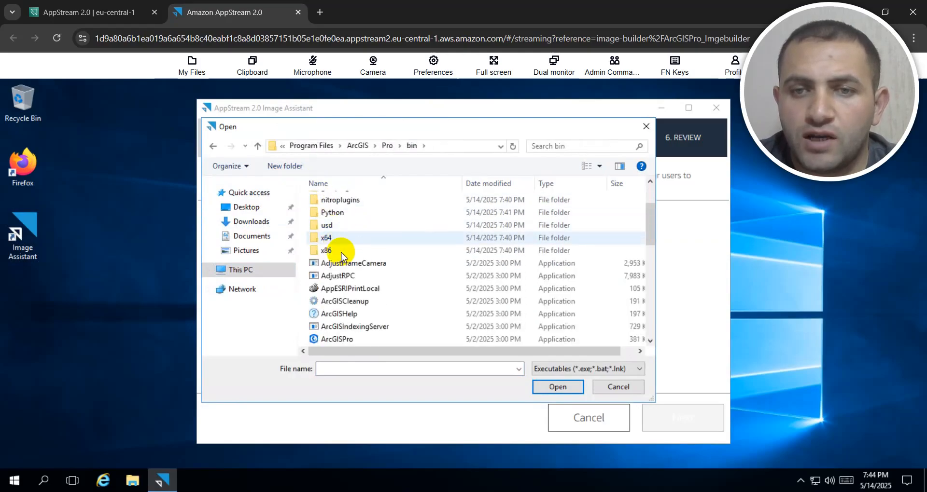
left_click(348, 264)
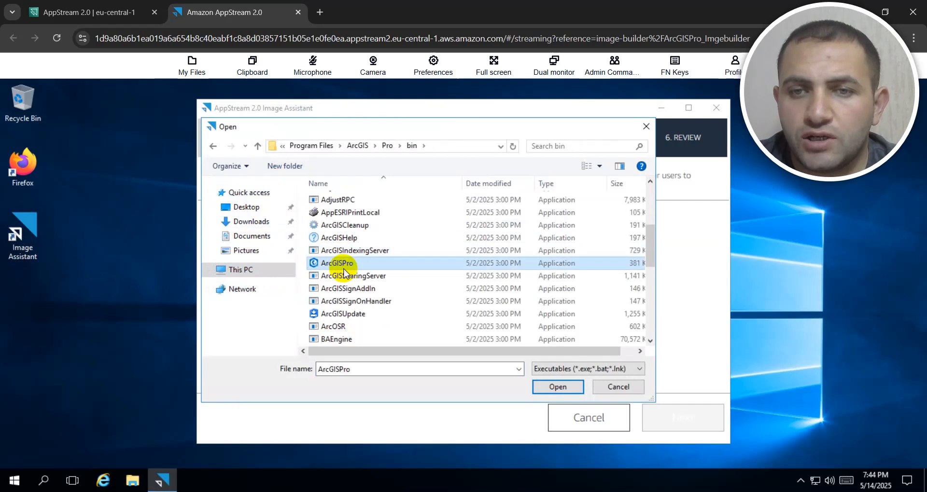
left_click(555, 389)
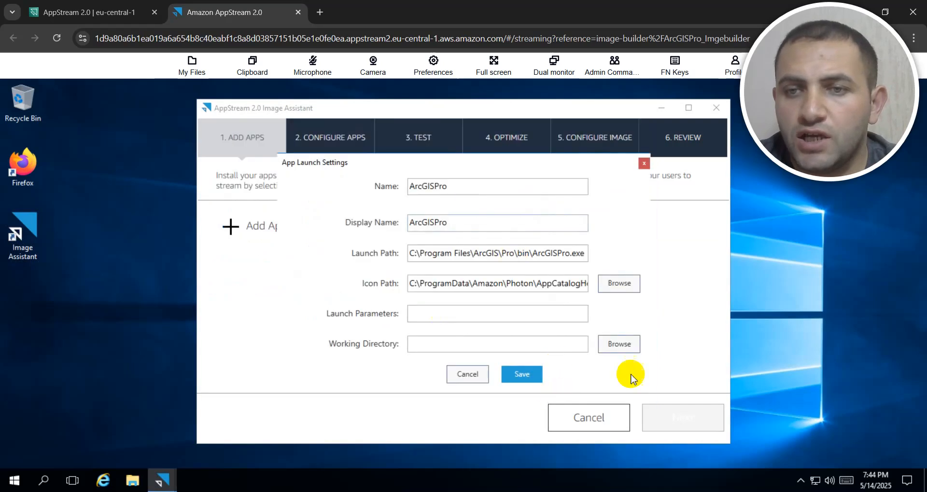
left_click(520, 376)
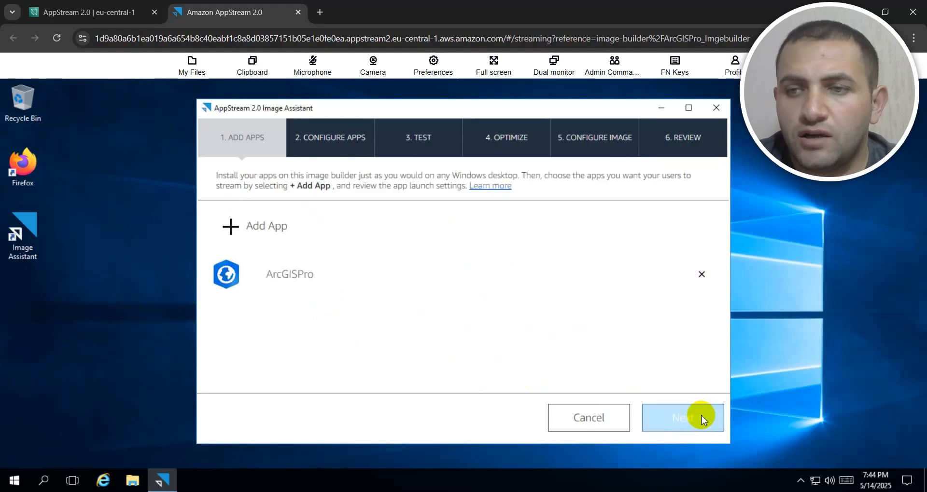
Step: Skip the app configuration and test stages, launch ArcGISPro for optimization and continue to the image configuration
left_click(697, 419)
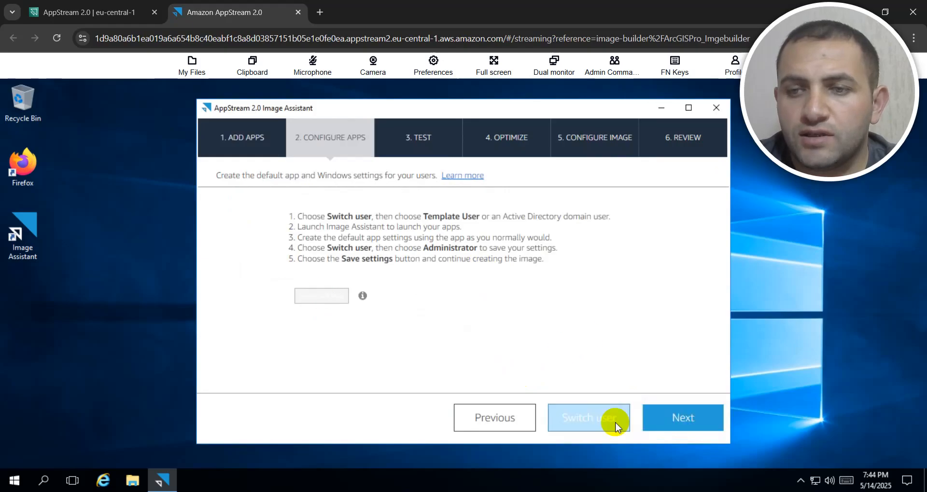
left_click(676, 424)
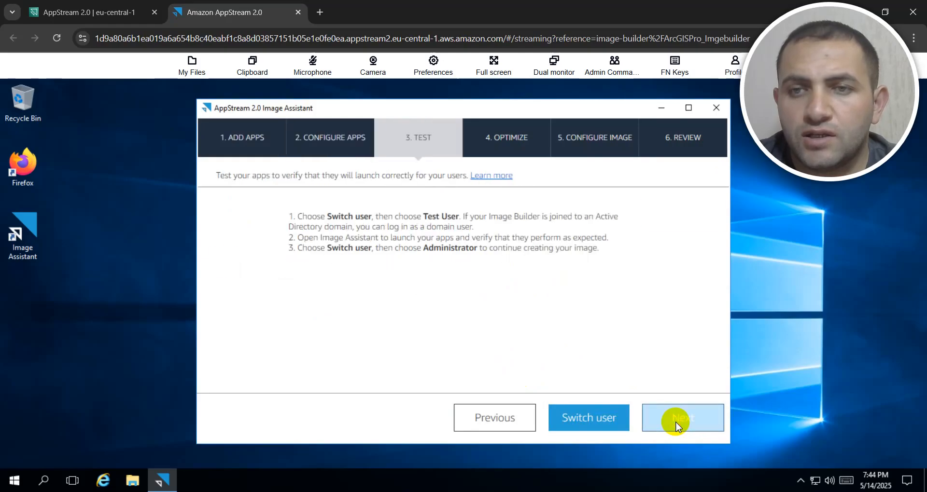
left_click(676, 424)
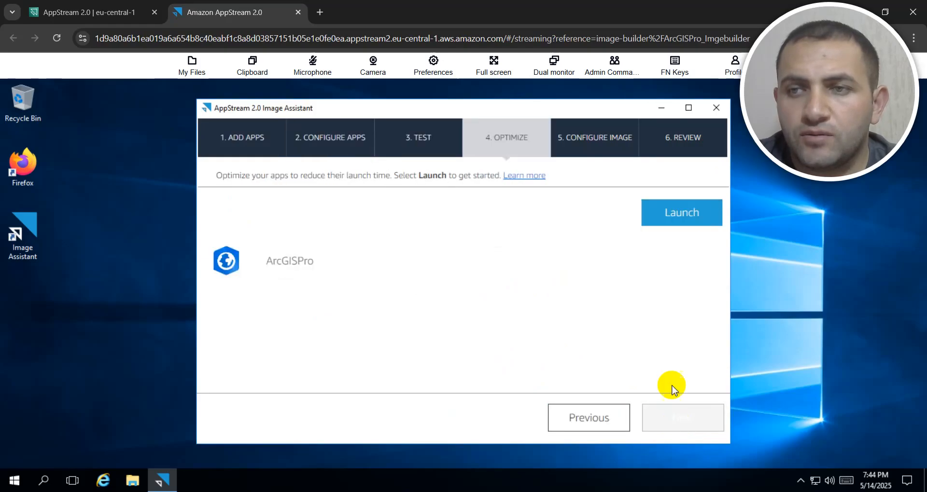
left_click(690, 218)
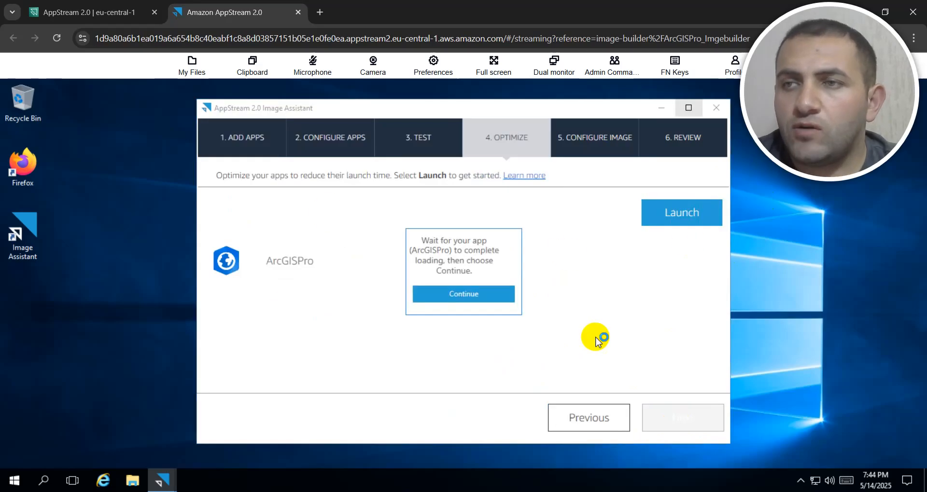
left_click(472, 296)
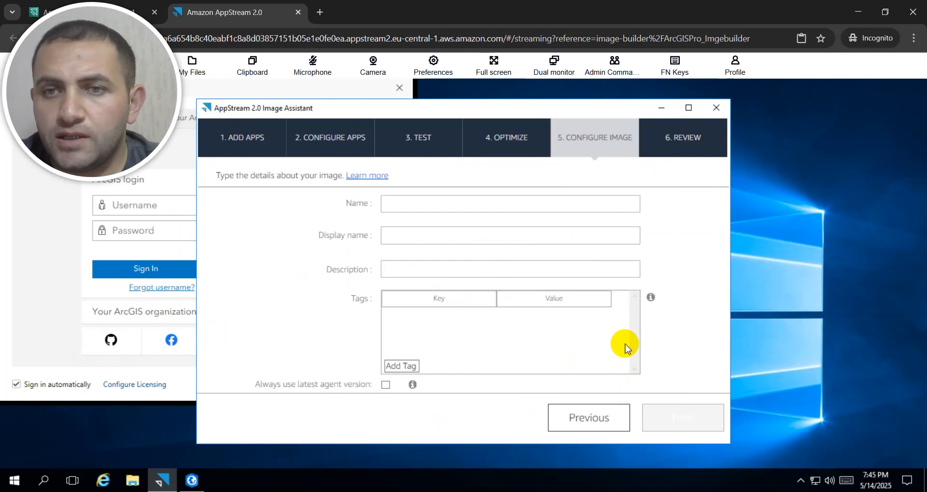
Step: Set the image's name, display name and description to arcgis_image
left_click(456, 204)
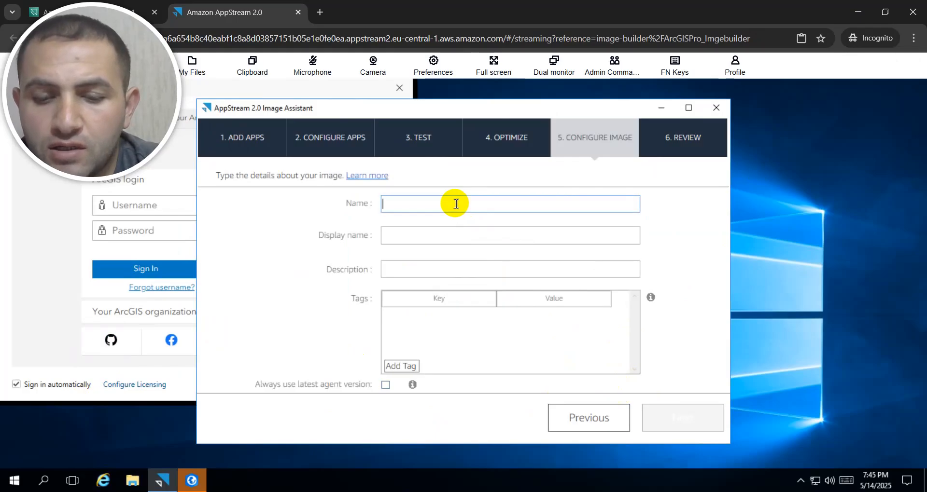
type("arcg")
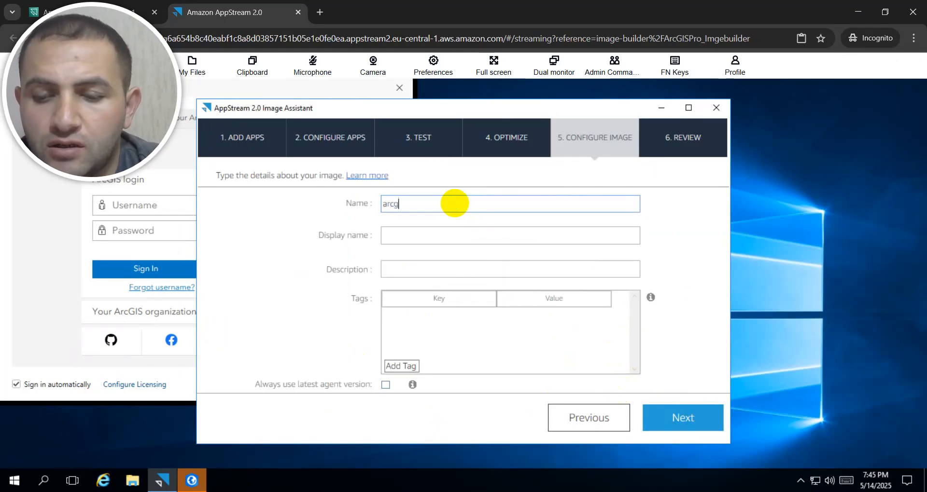
type("is_")
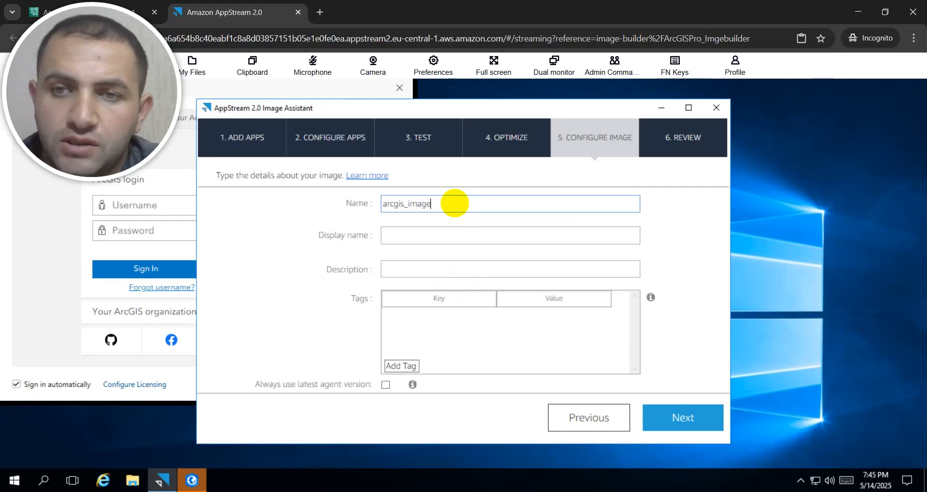
type("image")
left_click_drag(451, 204, 380, 208)
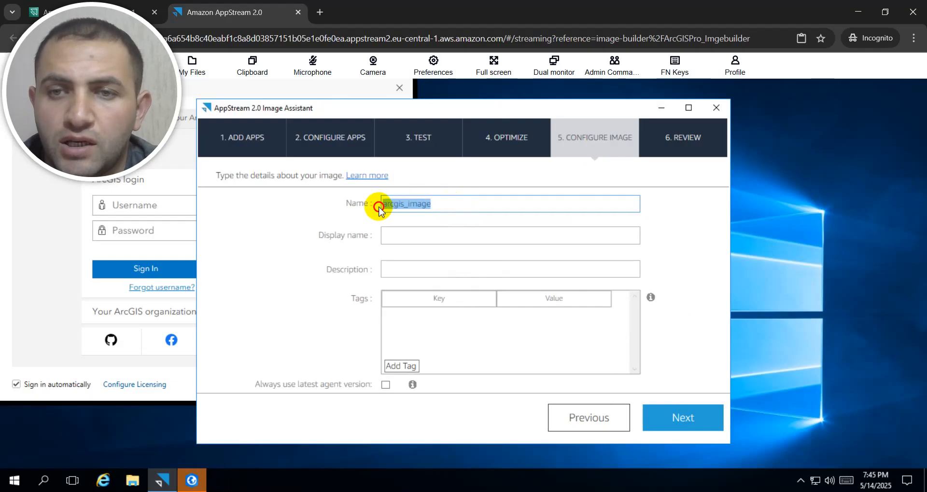
left_click(399, 232)
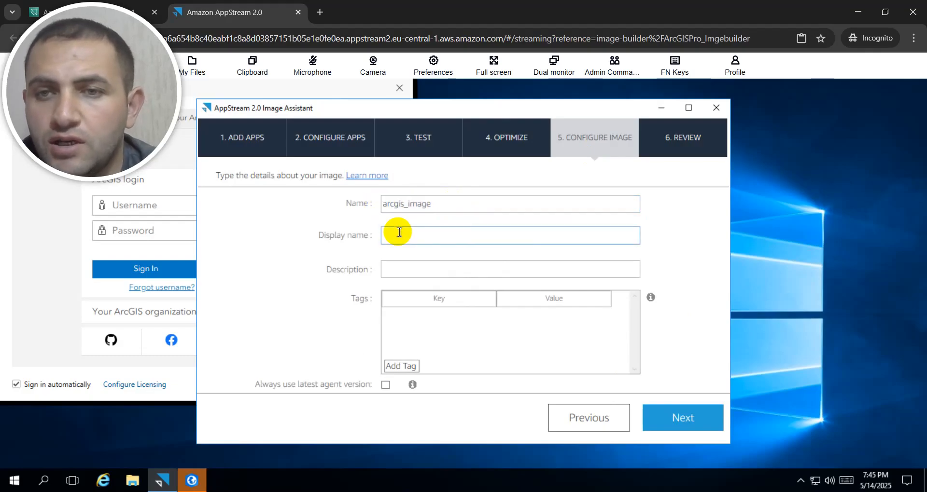
left_click(400, 269)
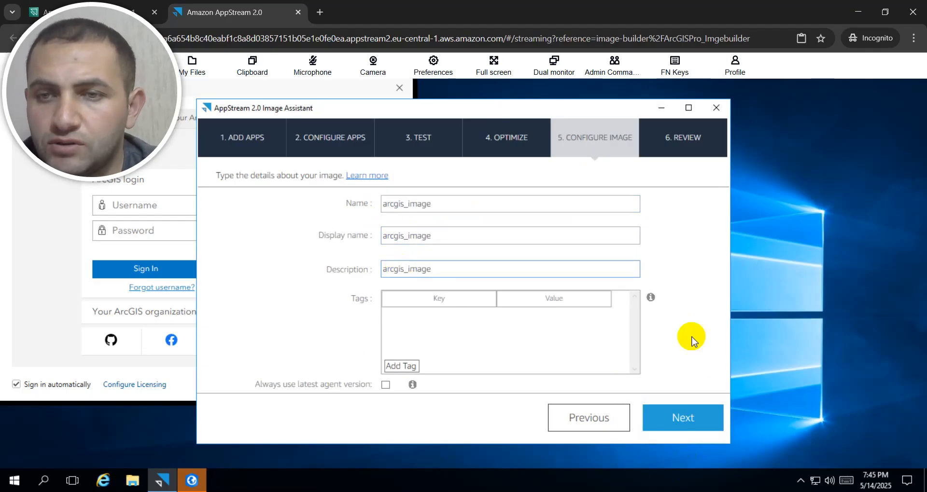
Step: Proceed to the image review, then disconnect from the image builder and create the image
left_click(675, 417)
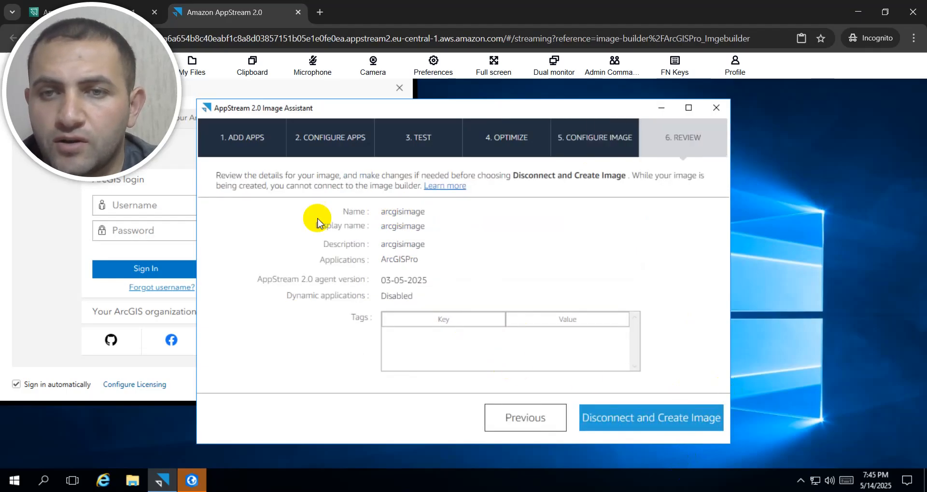
left_click(625, 422)
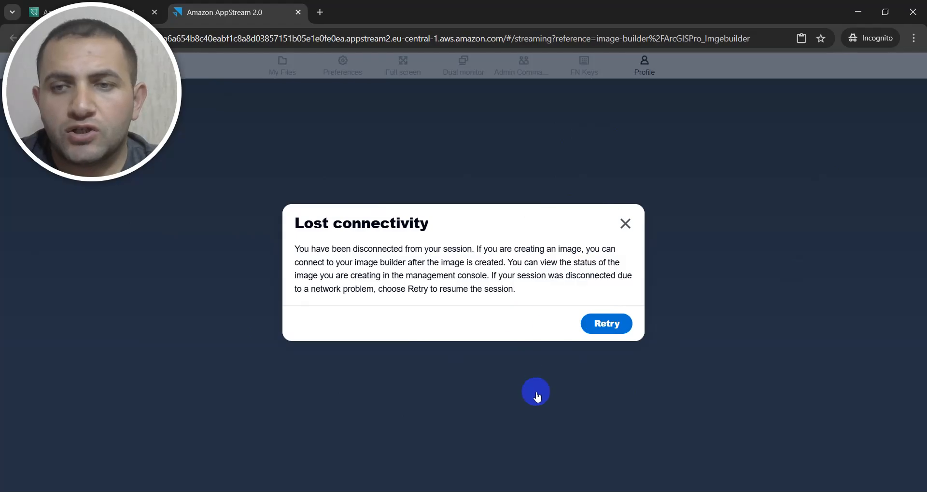
Step: Retry the disconnected streaming session and switch back to the AppStream 2.0 console
left_click(603, 332)
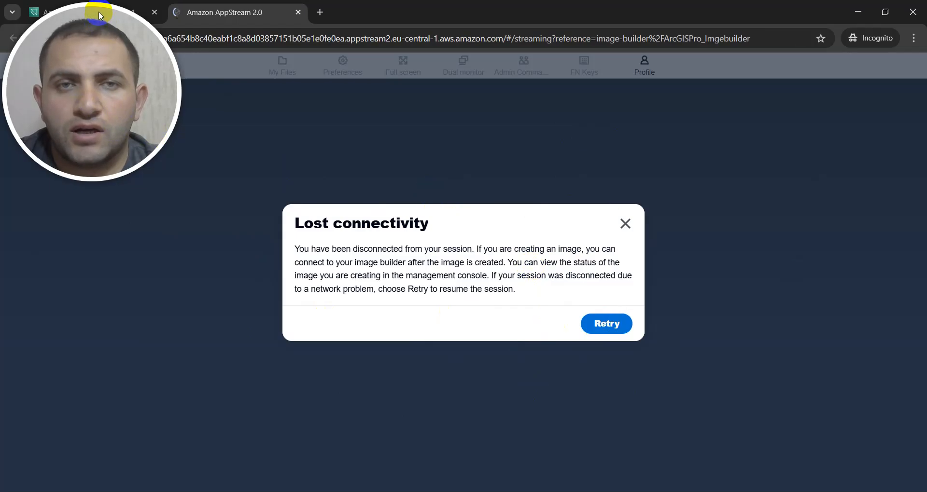
left_click_drag(98, 11, 816, 34)
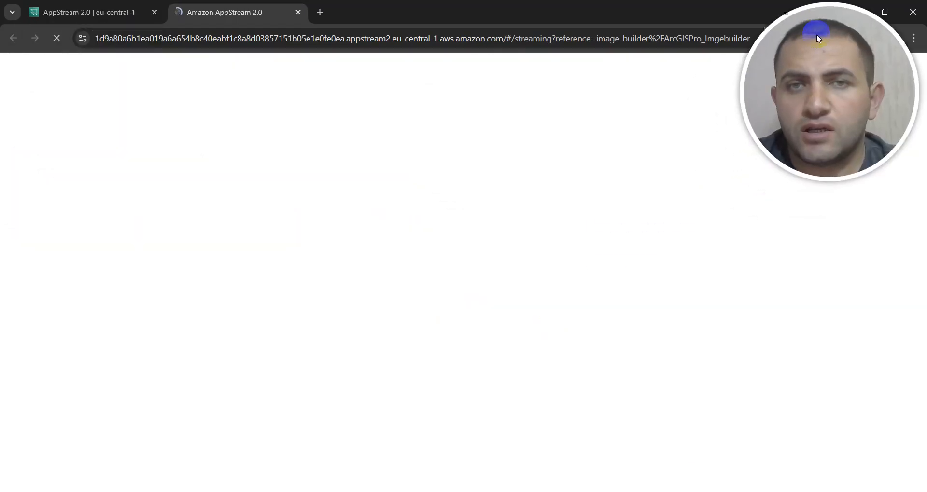
left_click(92, 12)
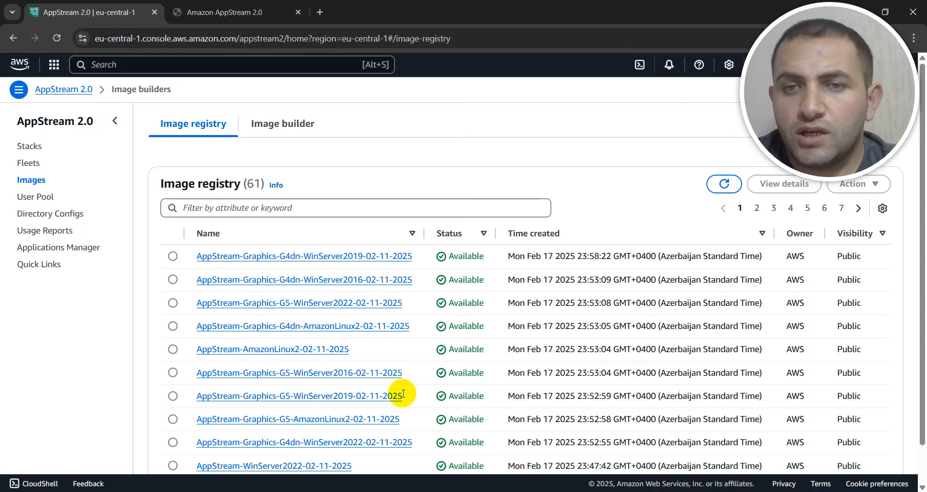
Step: Check the status of the ArcGISPro_Imgebuilder image builder and of arcgis_image in the image registry
left_click(265, 126)
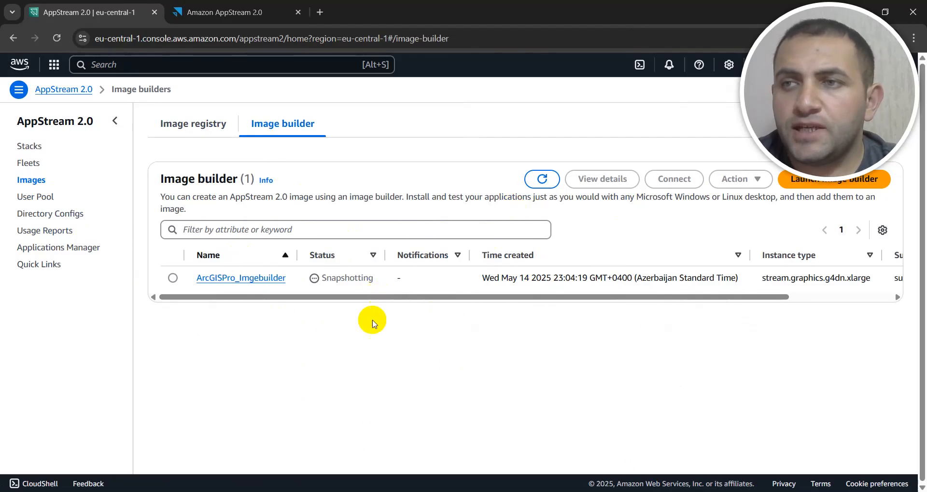
left_click(187, 125)
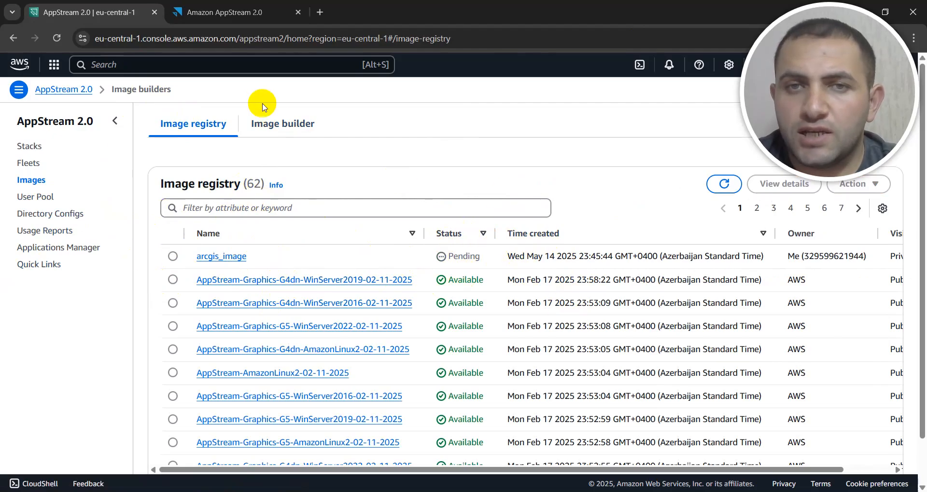
left_click(288, 123)
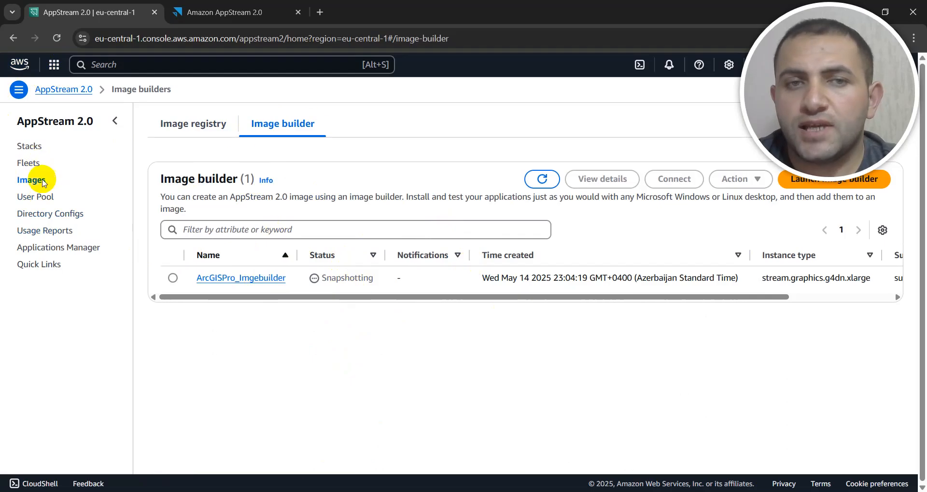
Step: Return to the image registry and refresh the list repeatedly to monitor the status of arcgis_image
left_click(192, 124)
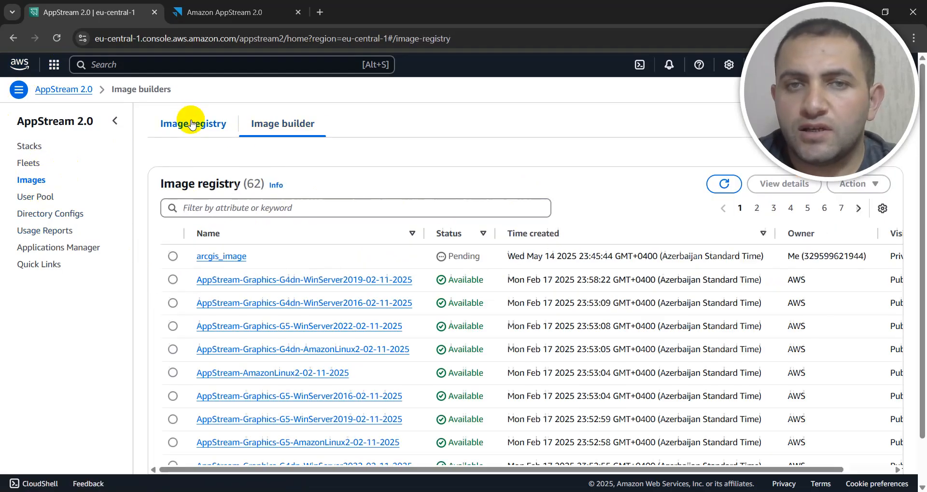
left_click(725, 186)
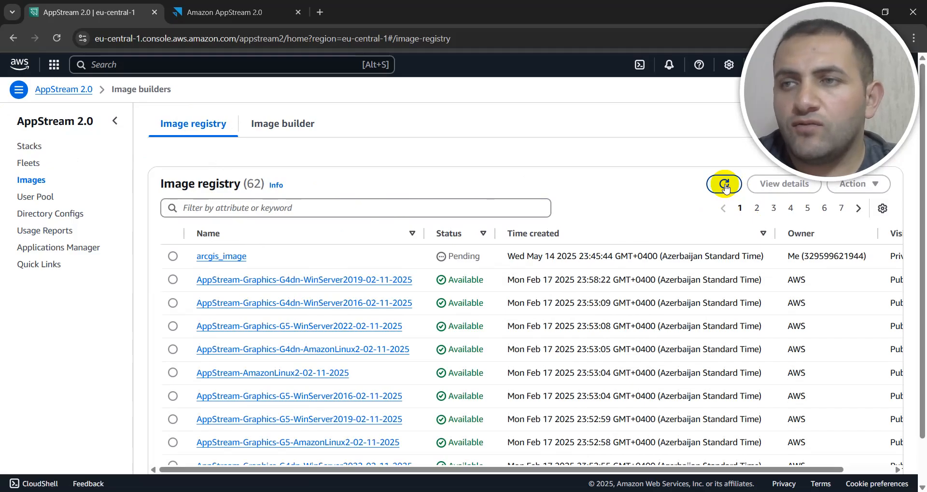
left_click(724, 187)
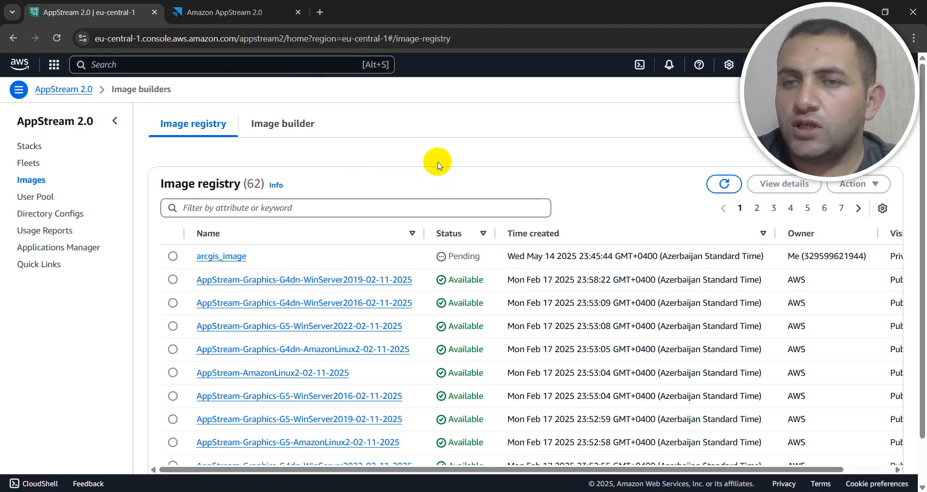
left_click(725, 185)
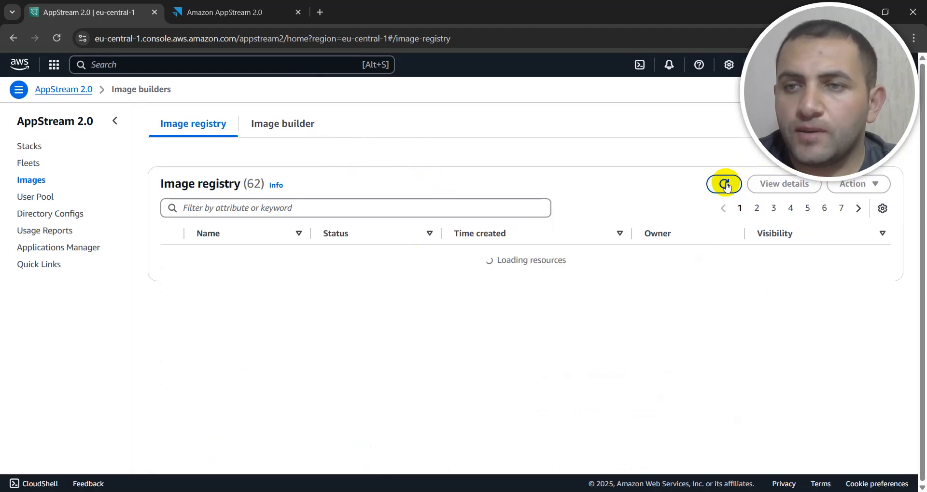